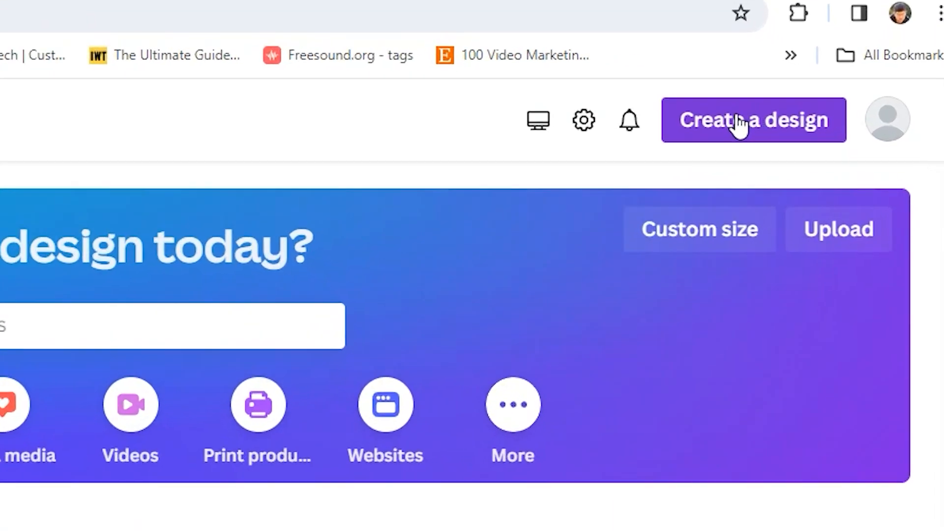
- Create a new 1080 × 1920 px Pinterest Pin design, finding the format with the search term "pint"
click(846, 79)
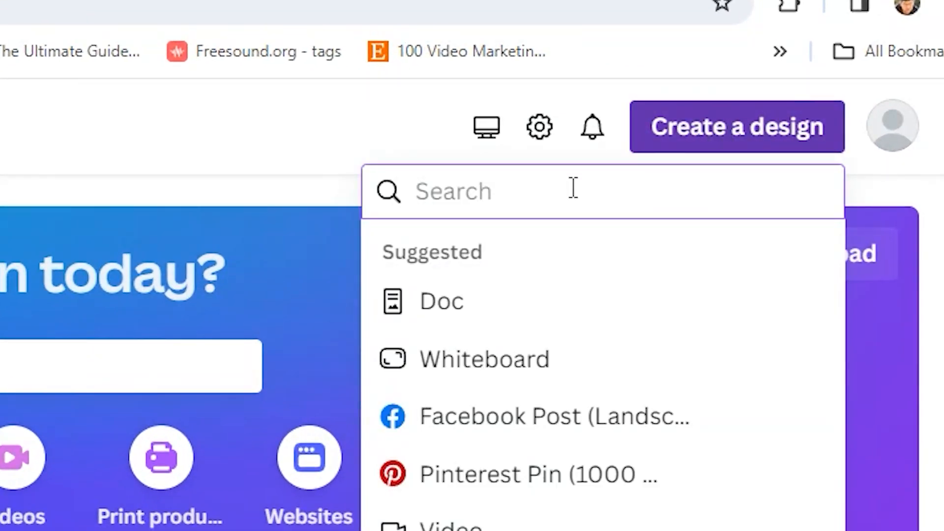
text(pint)
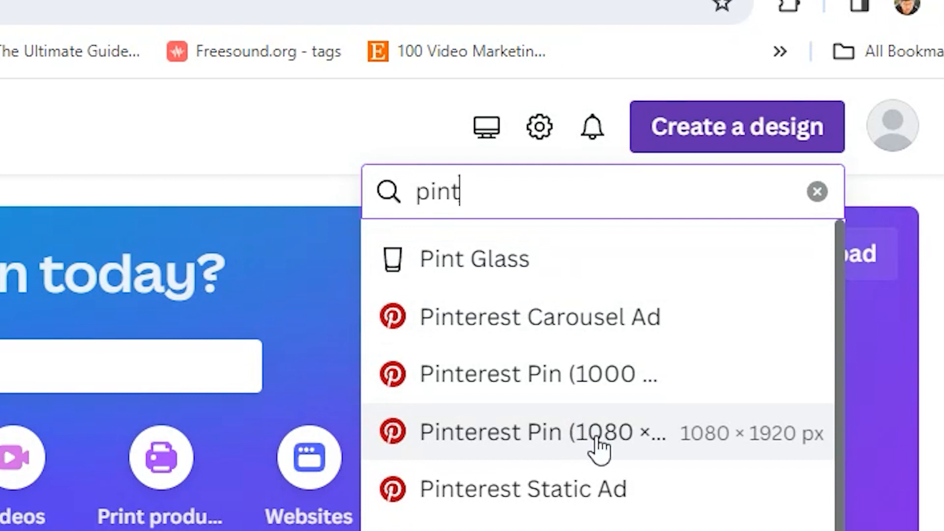
click(616, 428)
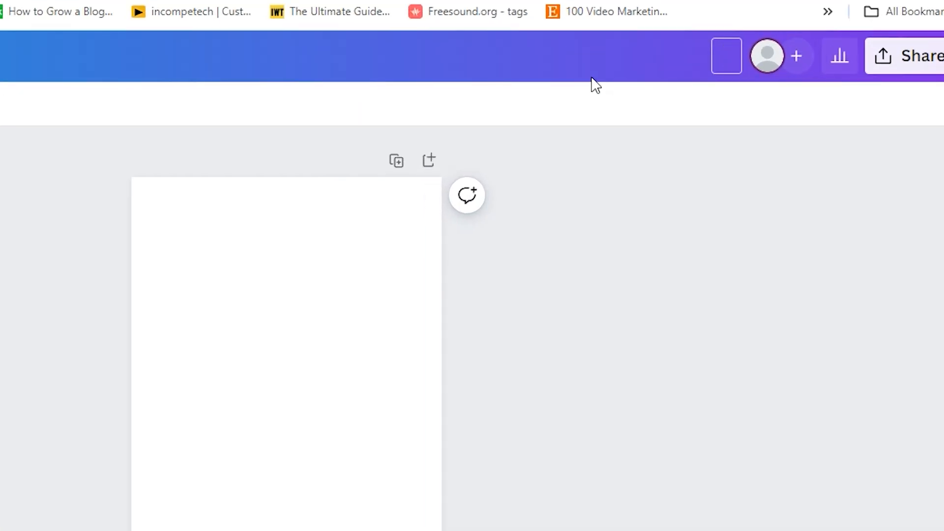
- Name the design "ponterest video"
text(ponterest)
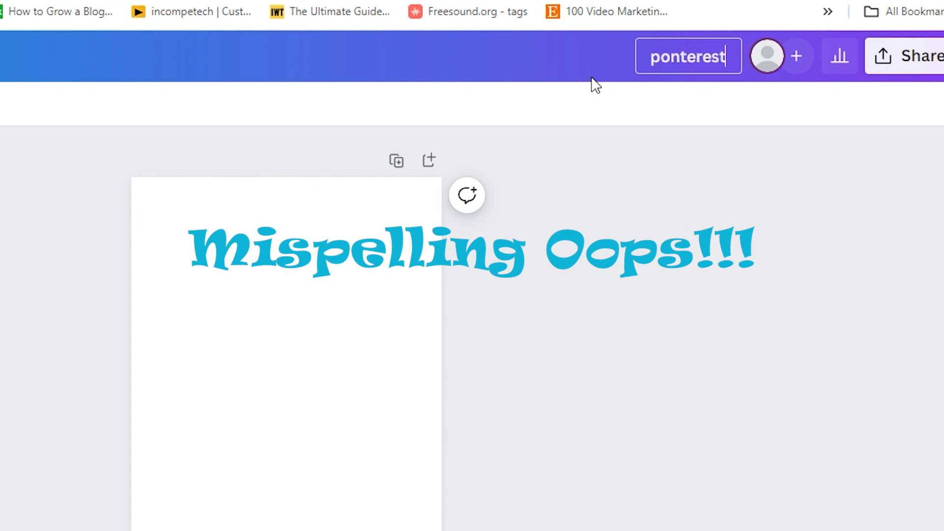
text( video)
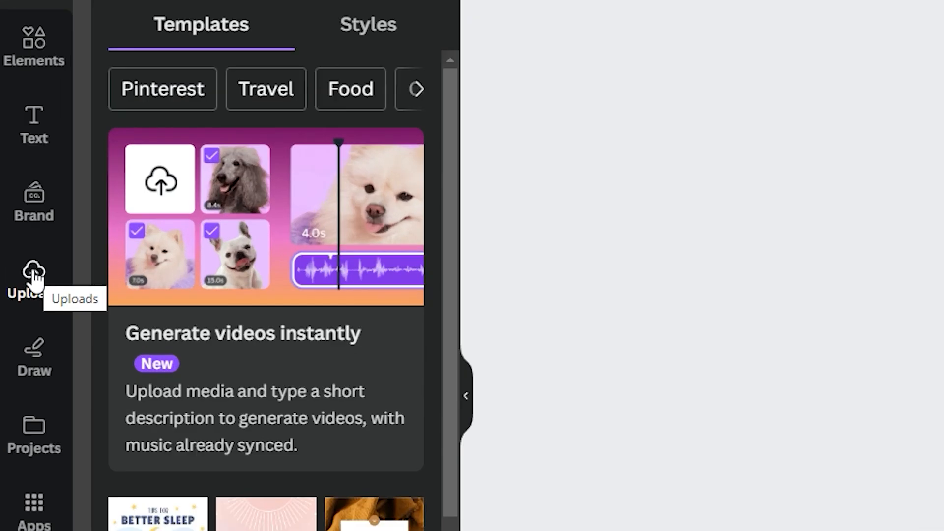
- Add the uploaded 1:25 aerial coastline video to the blank page
click(33, 277)
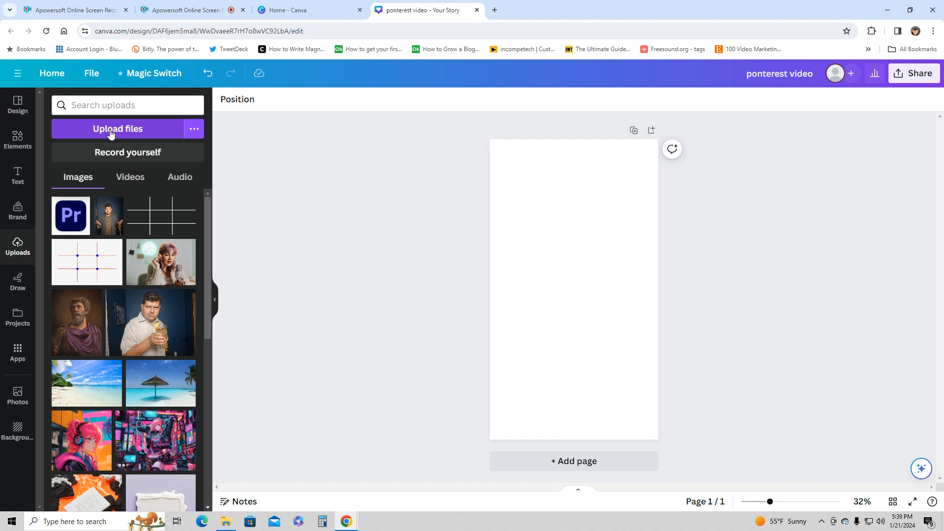
click(133, 182)
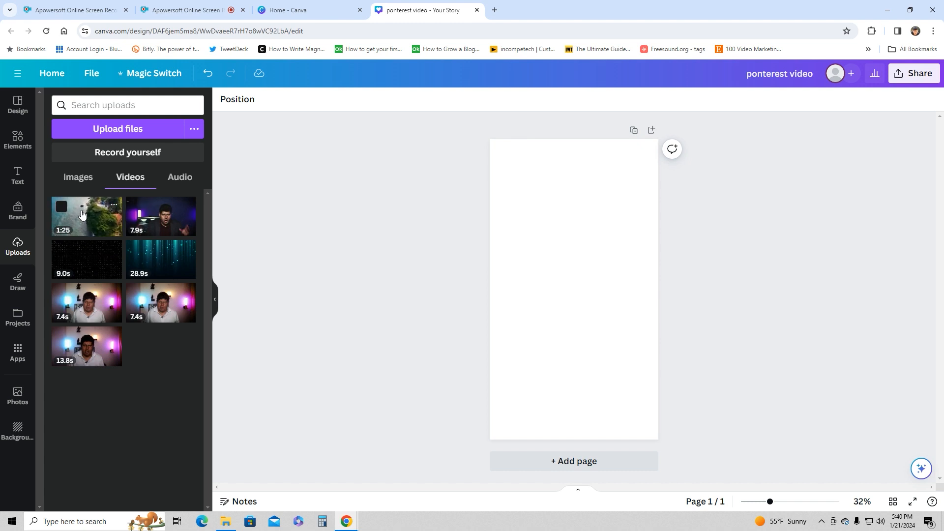
click(82, 214)
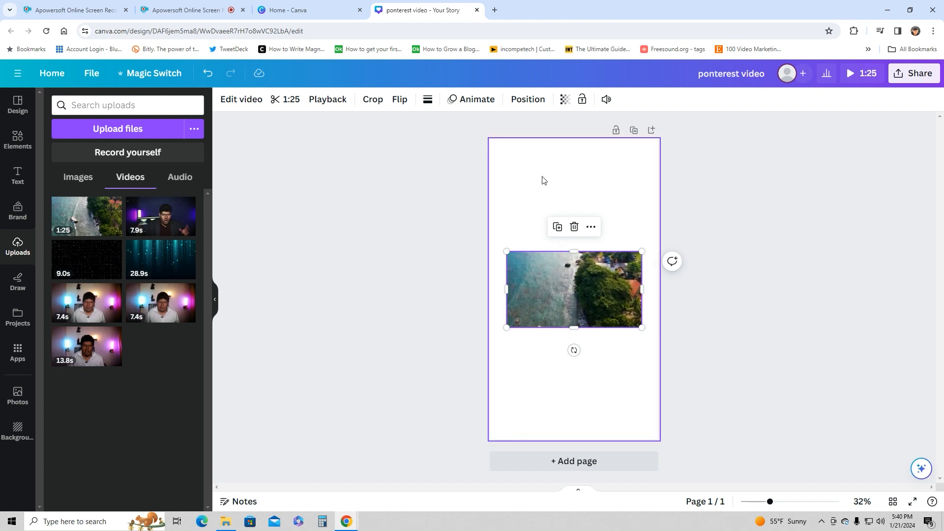
- Set the page background to the Brand Kit blue #51bbe9
click(520, 158)
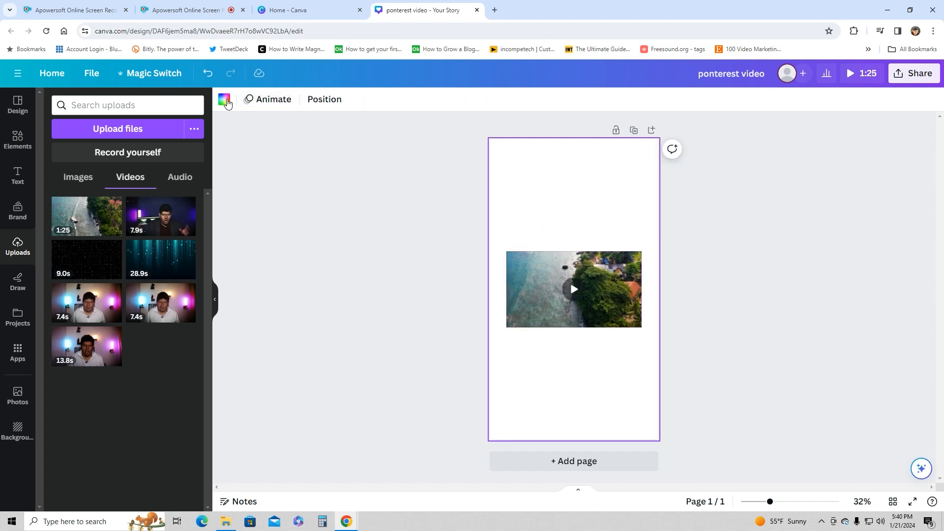
click(222, 101)
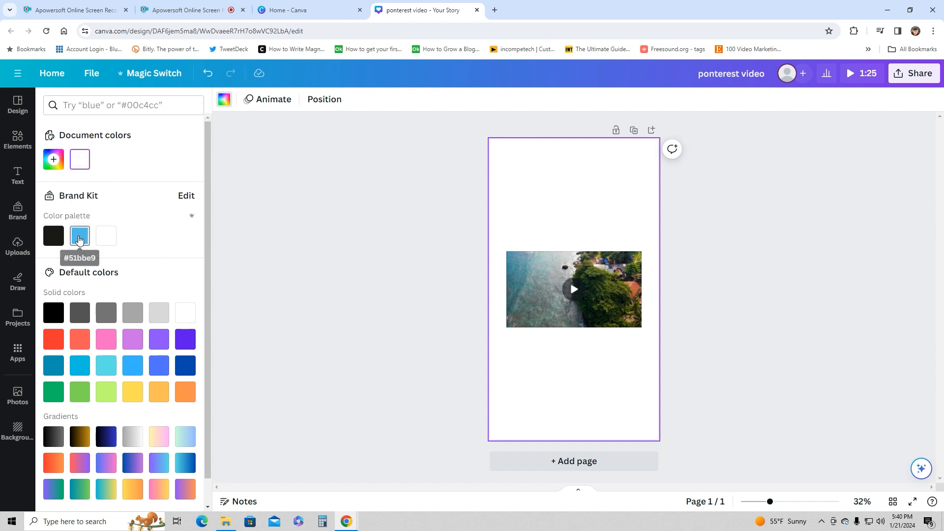
click(80, 239)
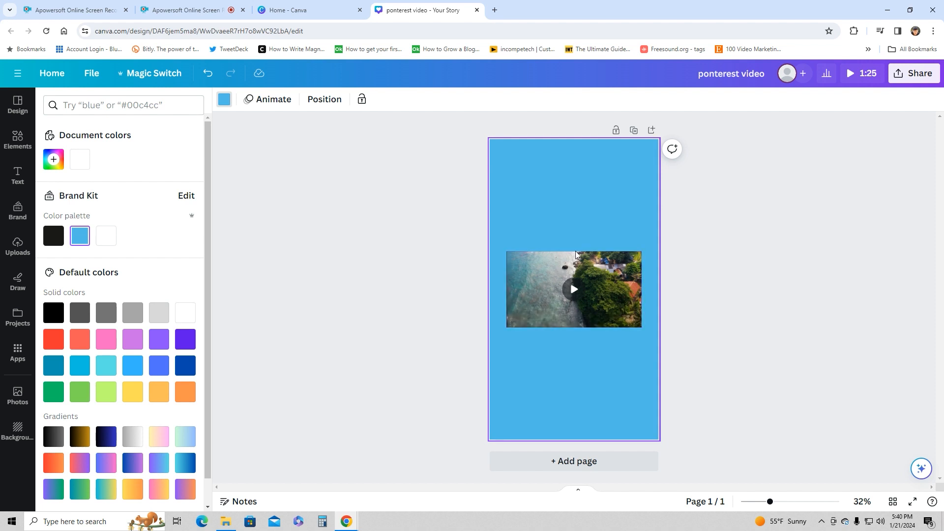
- Make the coastline video taller and widen it to the full width of the page
click(572, 258)
drag(572, 249, 573, 208)
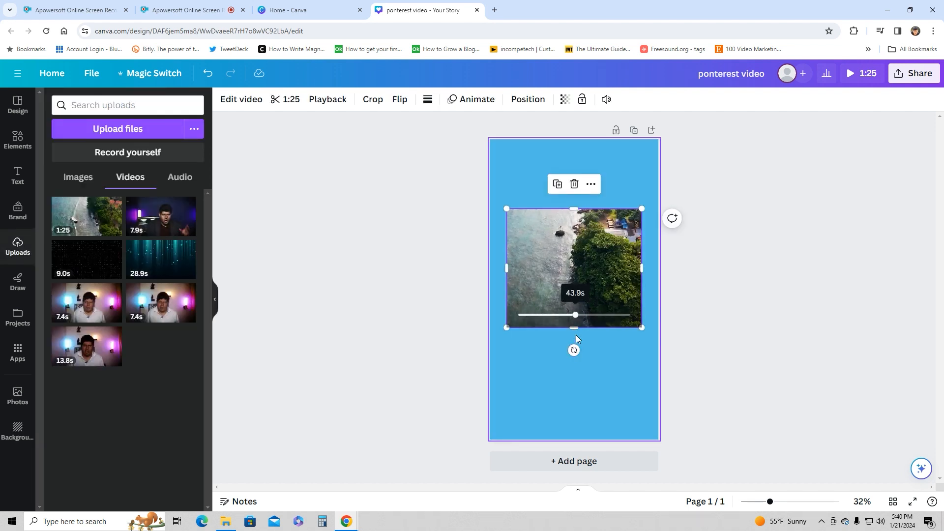
drag(576, 327, 576, 348)
drag(507, 276, 490, 279)
drag(641, 275, 658, 276)
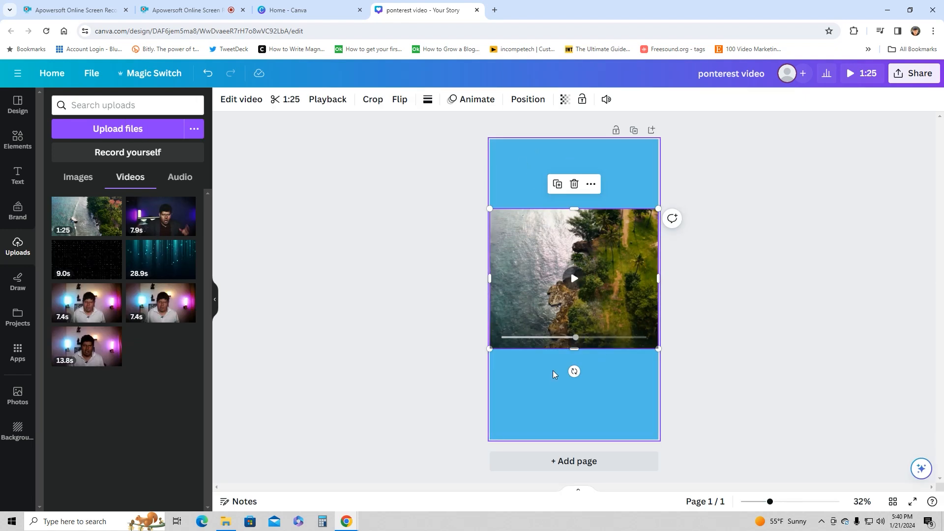
- Extend the coastline video to the page's upper and lower edges so it fills the whole page
click(534, 162)
click(575, 216)
drag(576, 210, 574, 139)
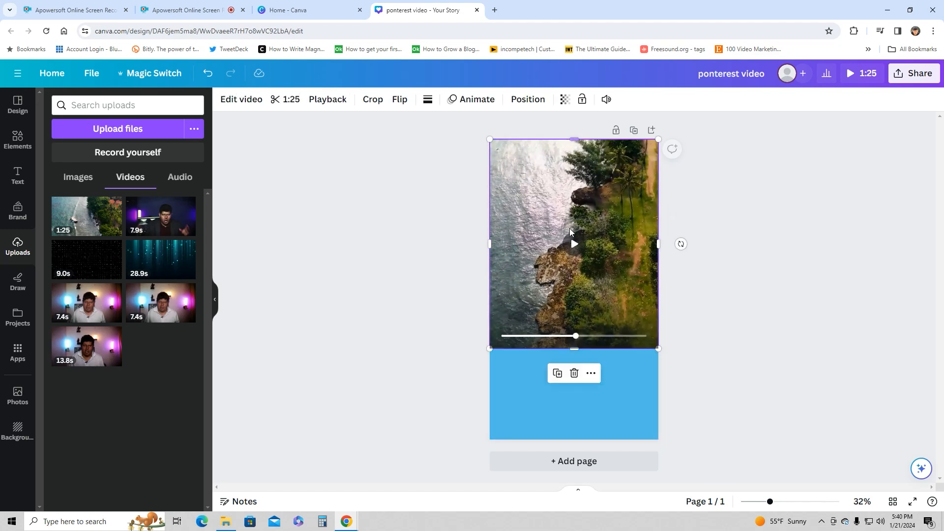
drag(574, 352, 589, 441)
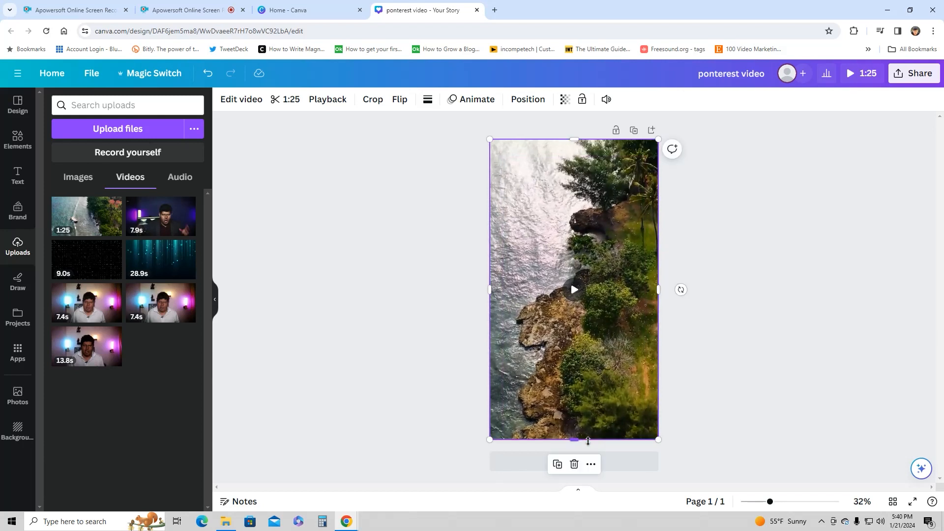
click(302, 244)
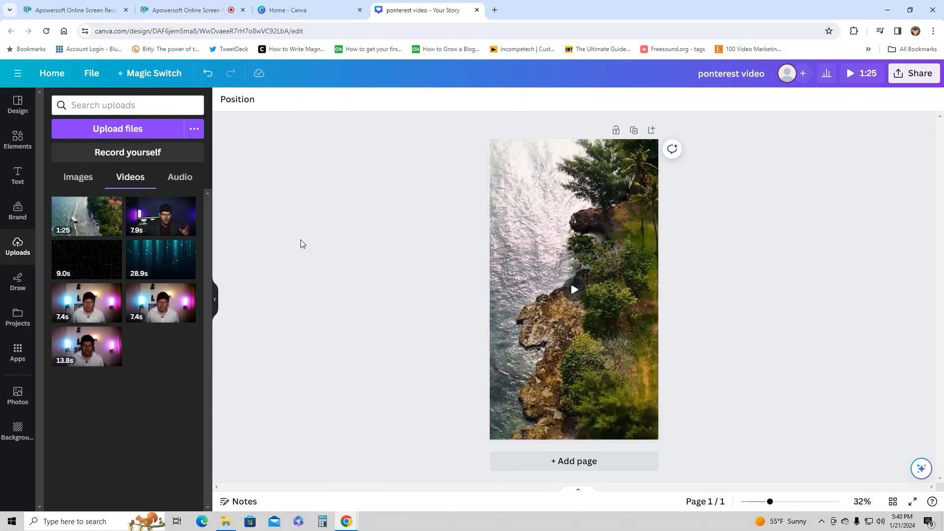
- Add a heading over the video and replace its placeholder text with "Paradise"
click(22, 142)
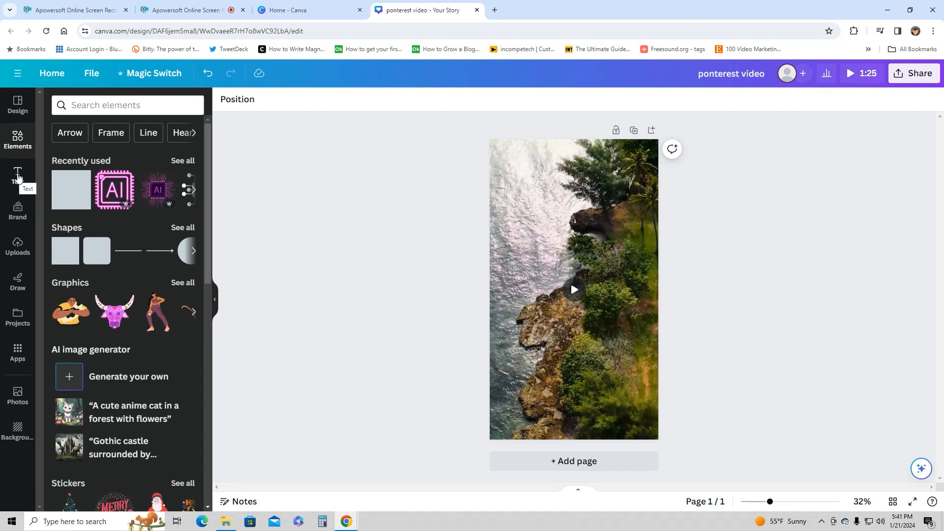
click(18, 177)
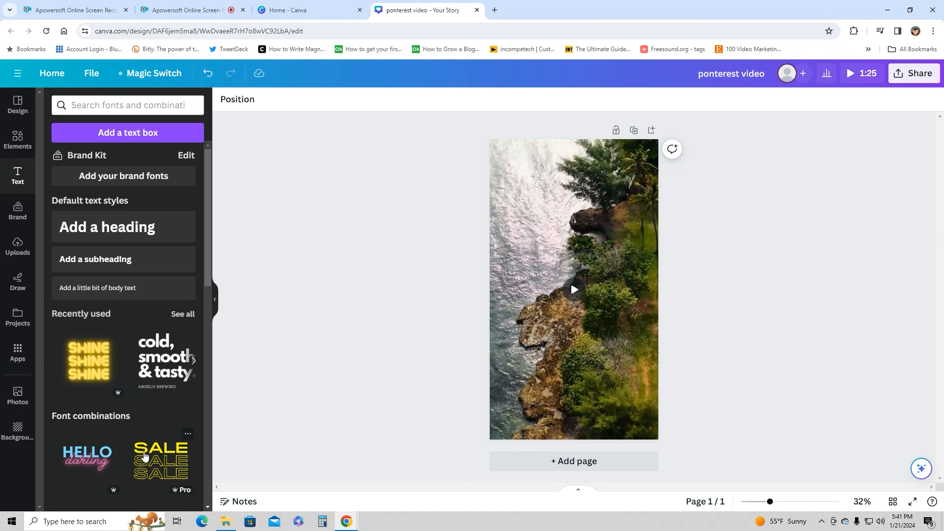
drag(207, 284, 224, 247)
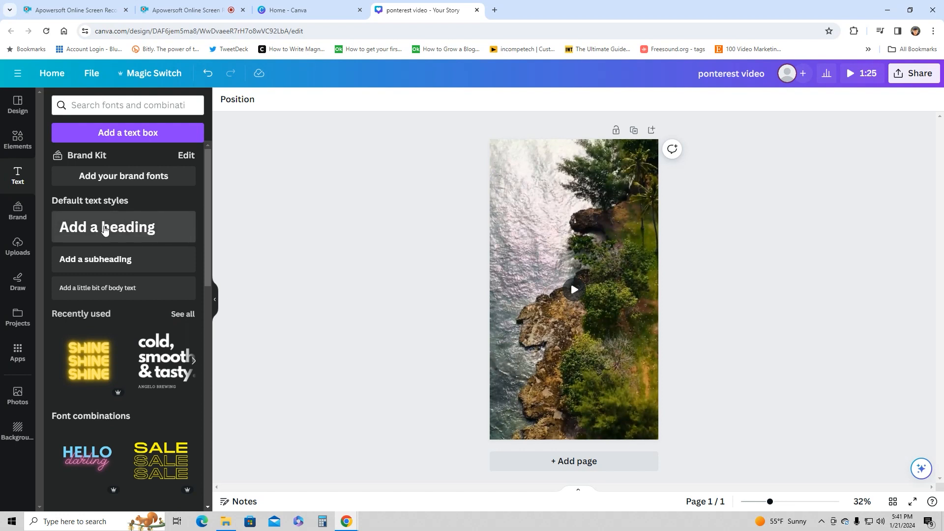
click(104, 228)
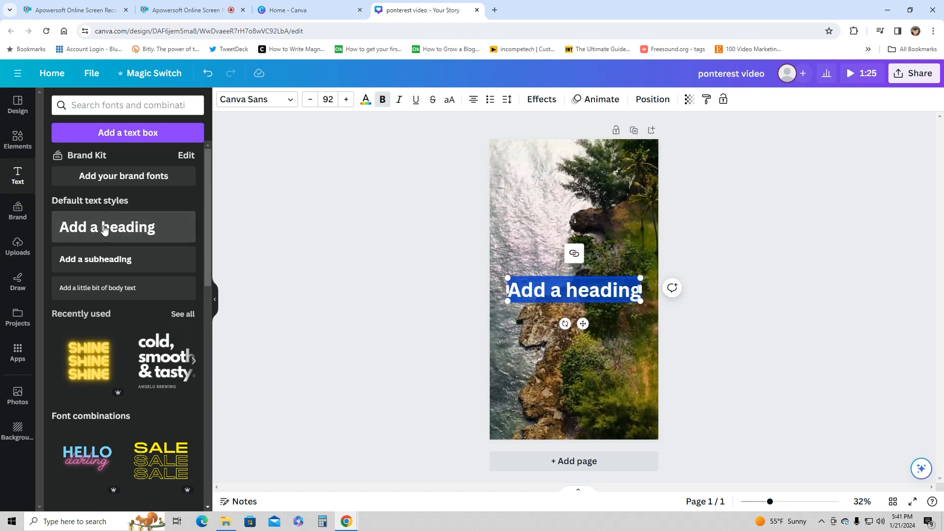
click(569, 291)
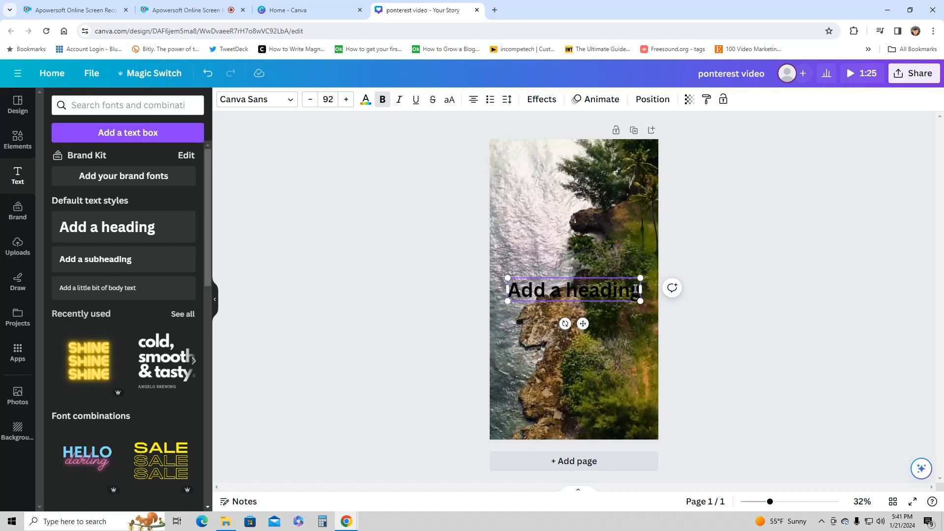
drag(639, 290, 505, 285)
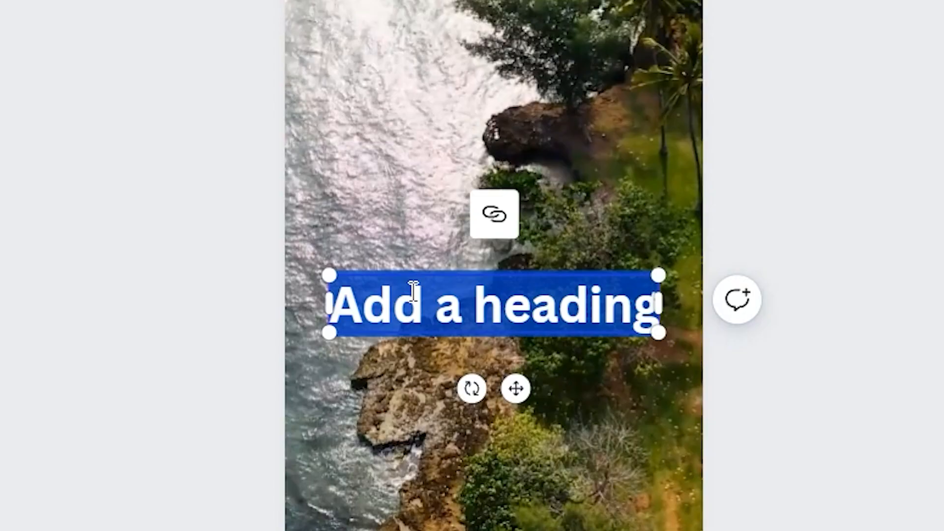
text(P)
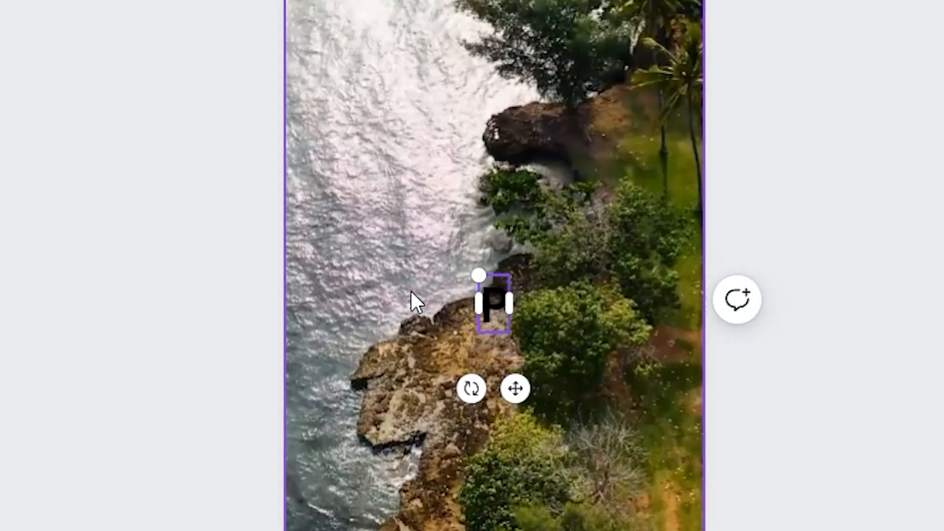
text(aradise)
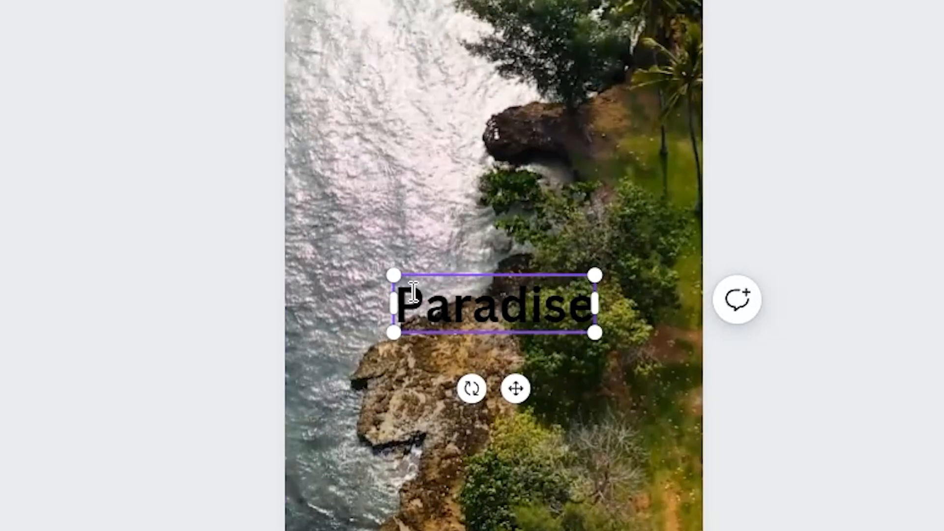
click(465, 90)
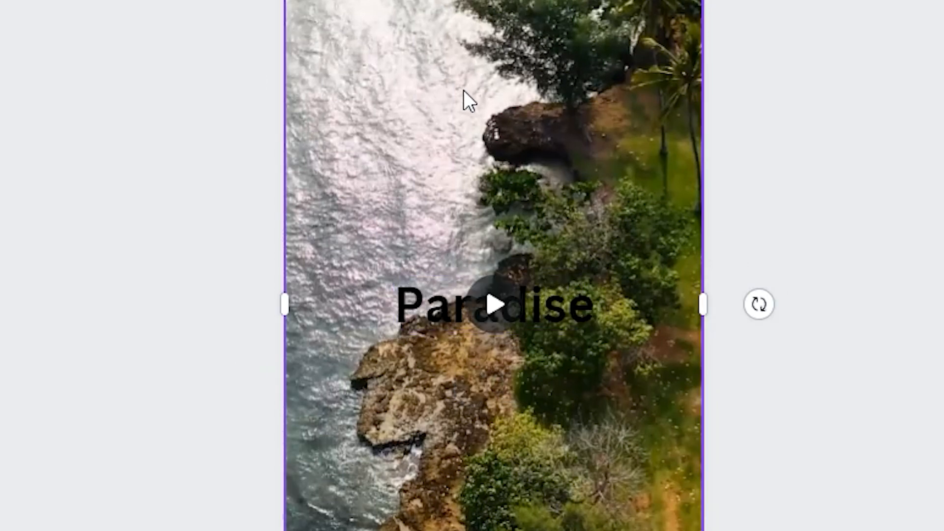
- Enlarge the "Paradise" heading to font size 172 so it nearly spans the page width
click(411, 301)
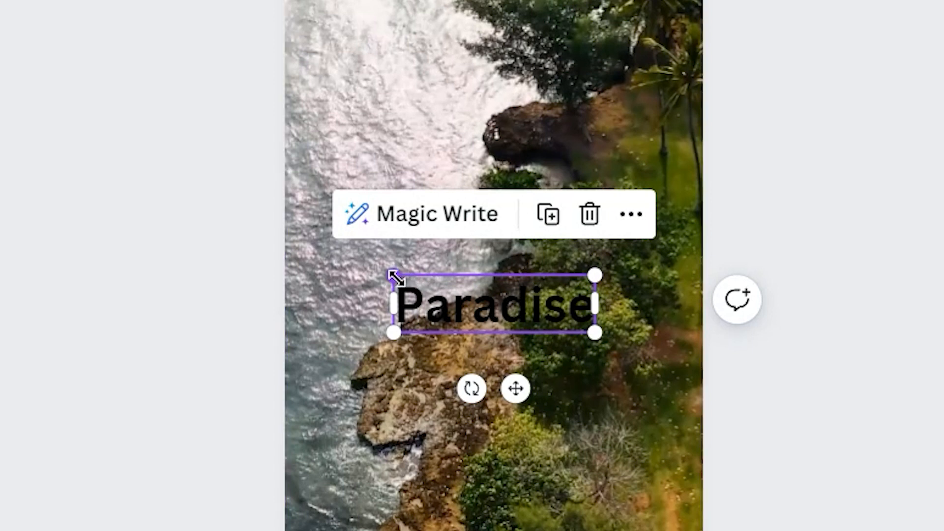
drag(392, 274, 327, 257)
drag(592, 327, 666, 390)
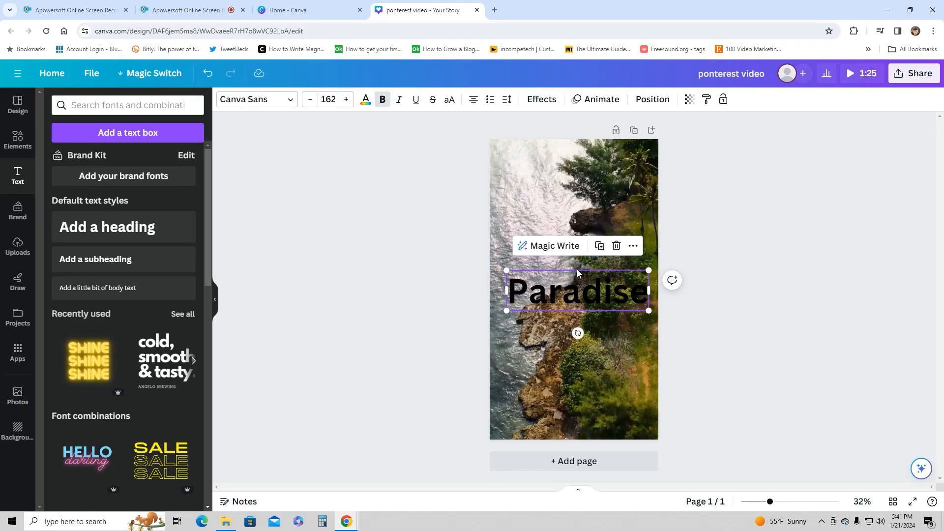
click(584, 282)
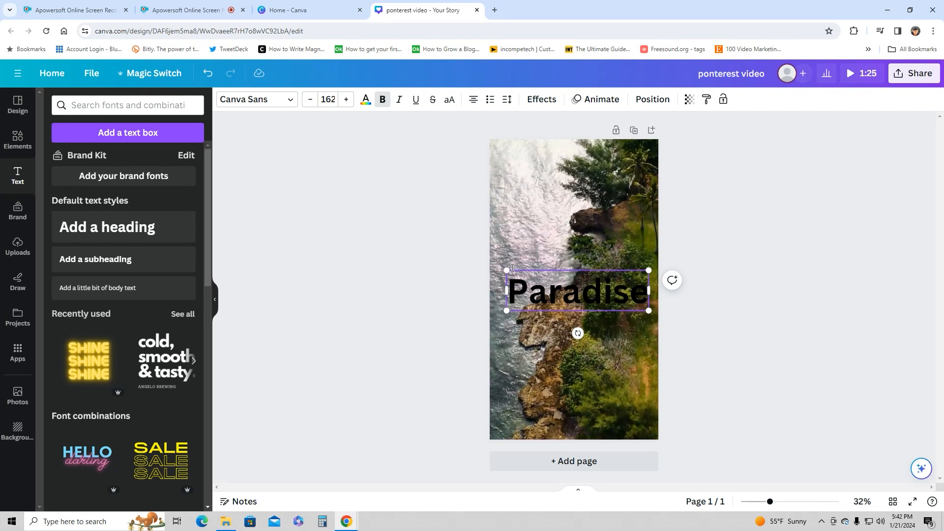
drag(507, 268, 498, 266)
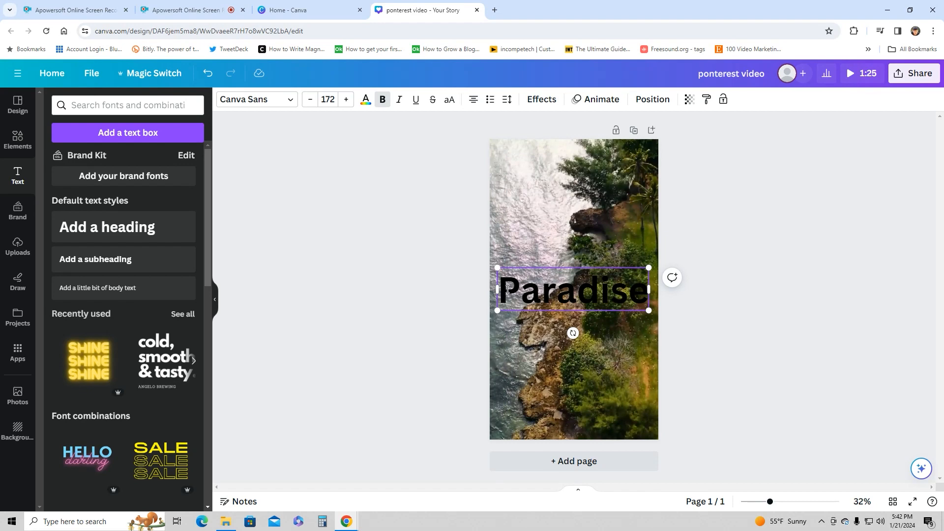
- Color the "Paradise" heading text with the pink default solid color
drag(506, 290, 643, 295)
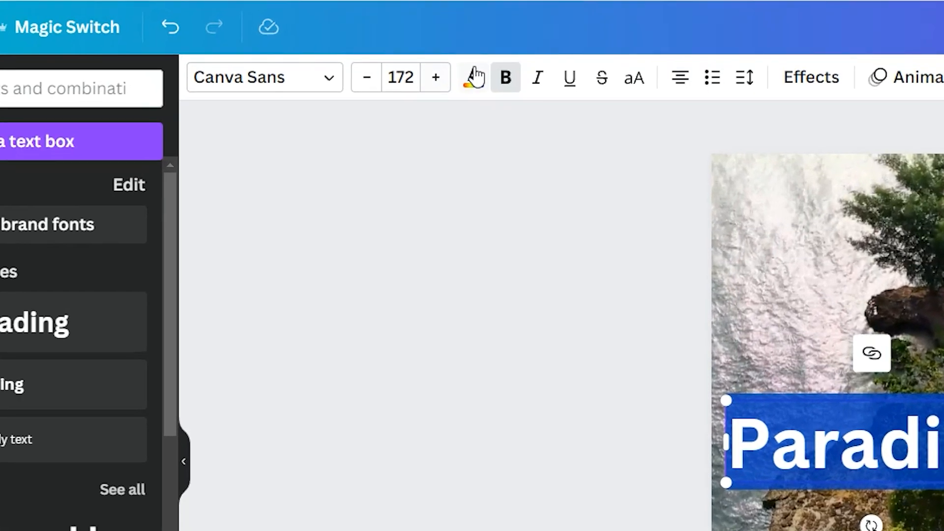
click(475, 76)
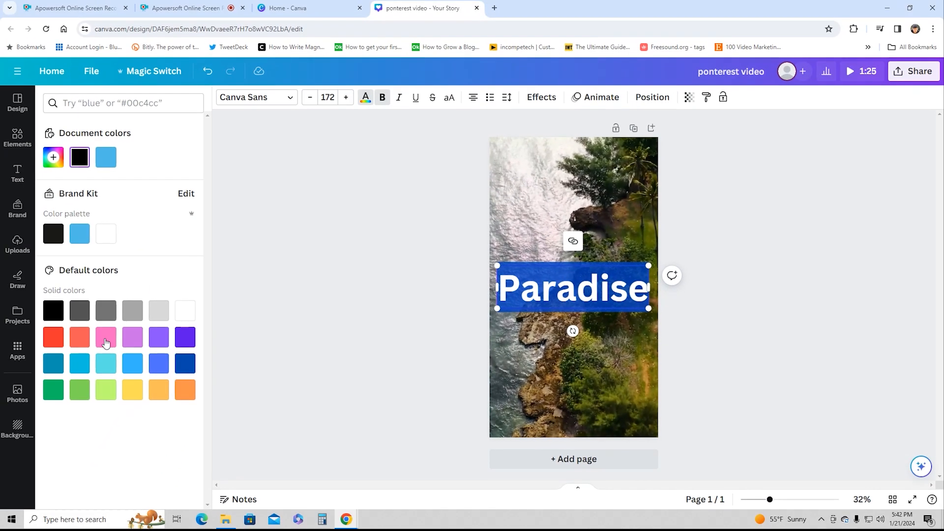
click(105, 337)
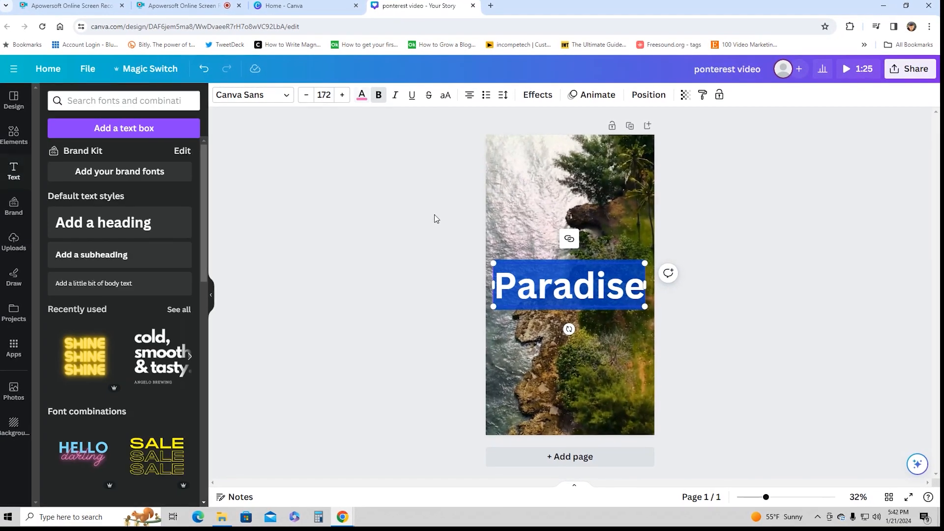
click(694, 246)
- Change the "Paradise" heading's text color to the yellow default solid color
click(514, 289)
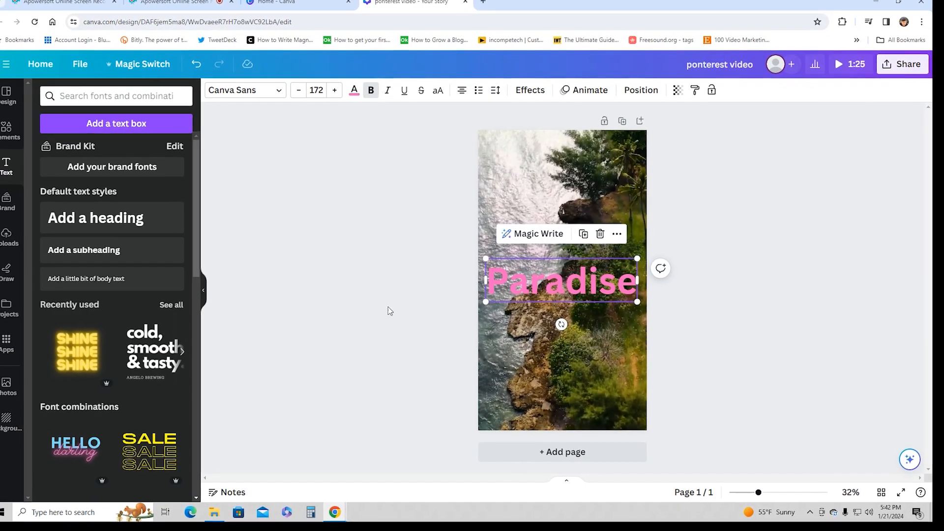
click(488, 284)
drag(486, 283, 633, 285)
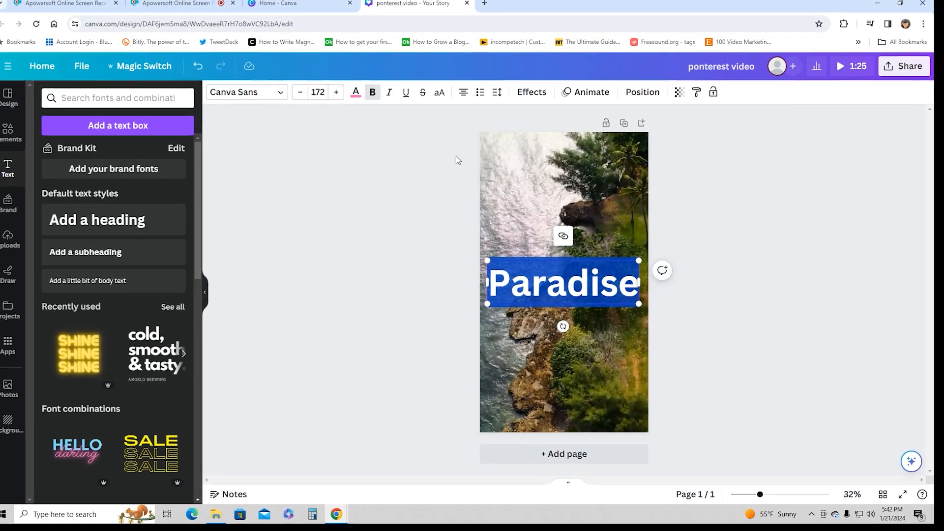
click(357, 93)
click(128, 392)
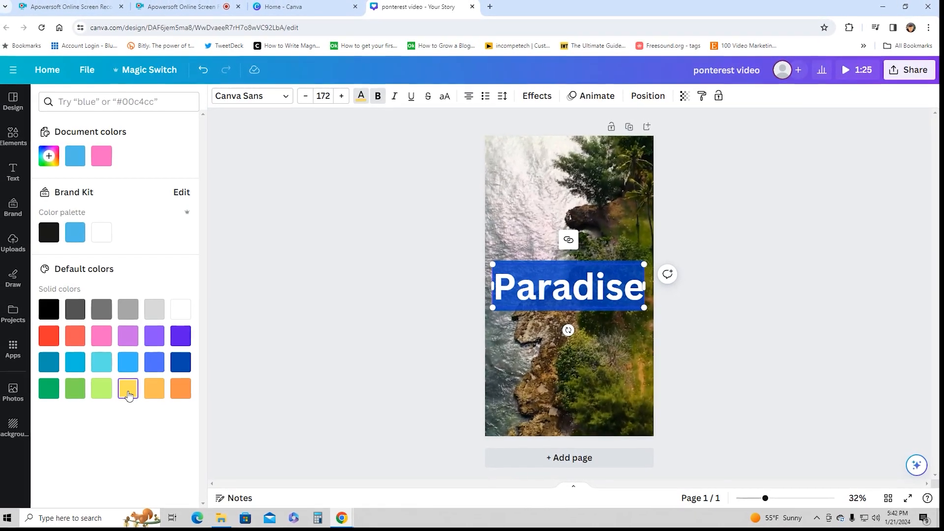
- Try italic and underline formatting on the "Paradise" heading and turn both off again
click(354, 270)
click(530, 251)
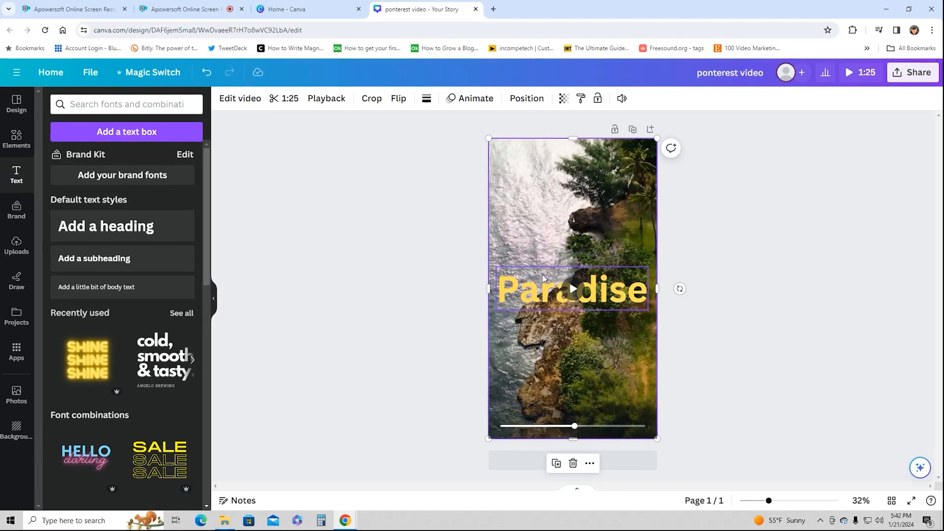
click(522, 289)
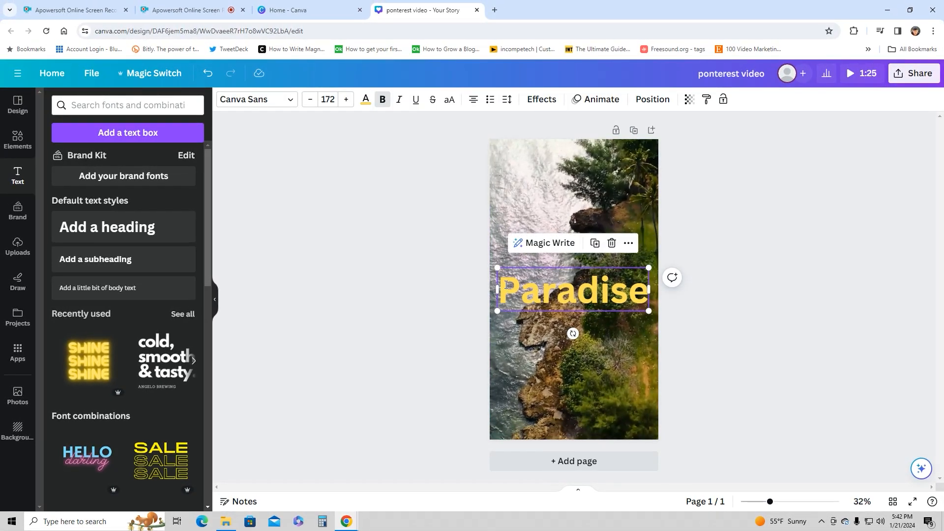
click(506, 285)
drag(502, 288, 645, 294)
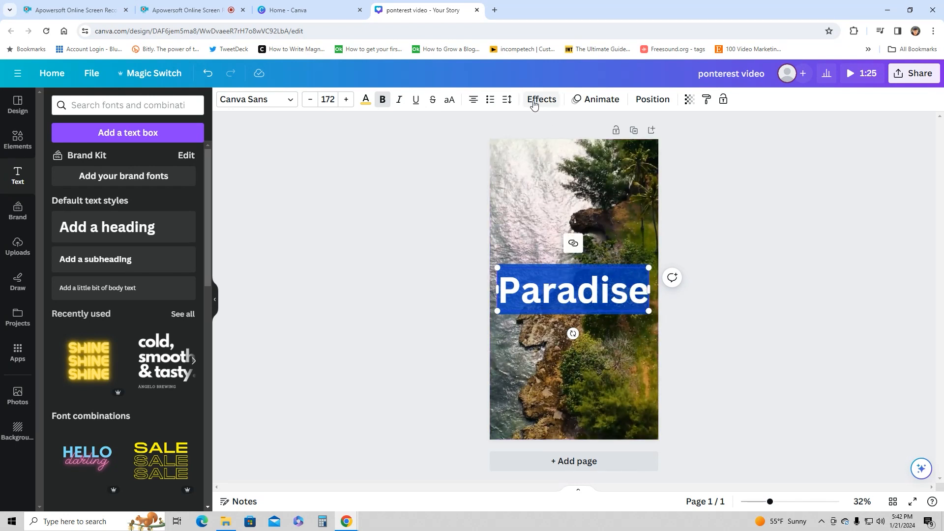
click(400, 101)
click(415, 101)
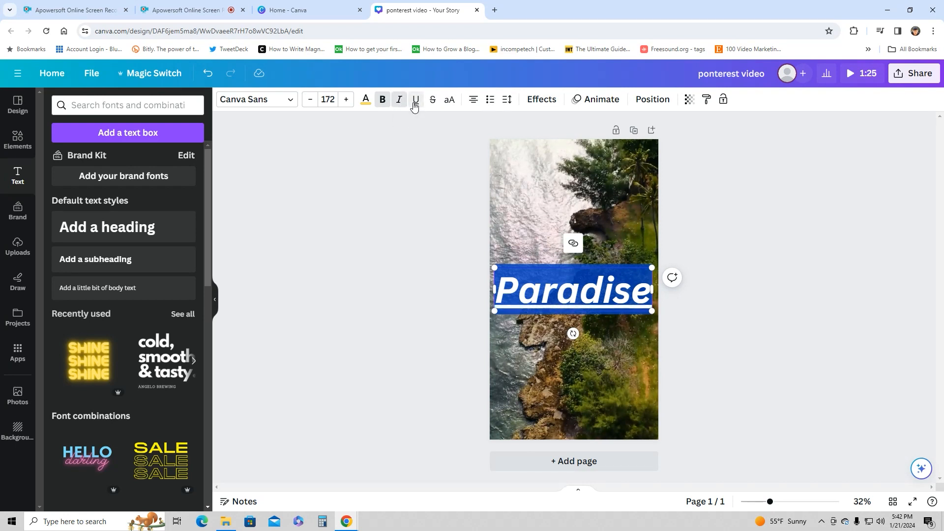
click(414, 104)
click(401, 103)
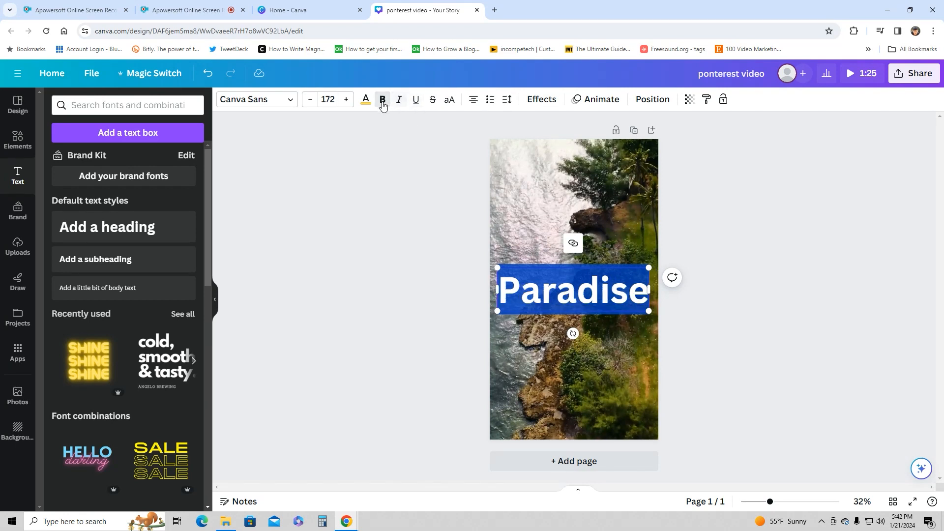
- Apply the Outline text effect to the "Paradise" heading
click(548, 101)
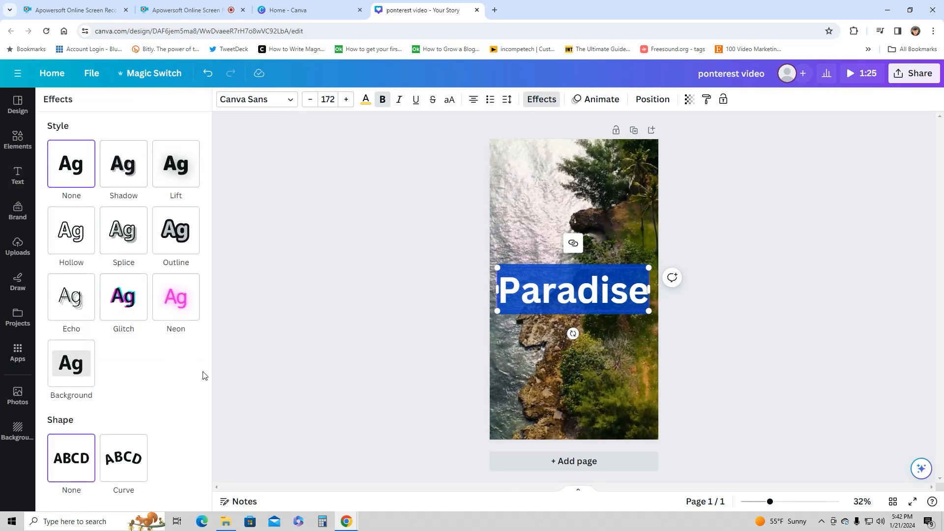
click(178, 239)
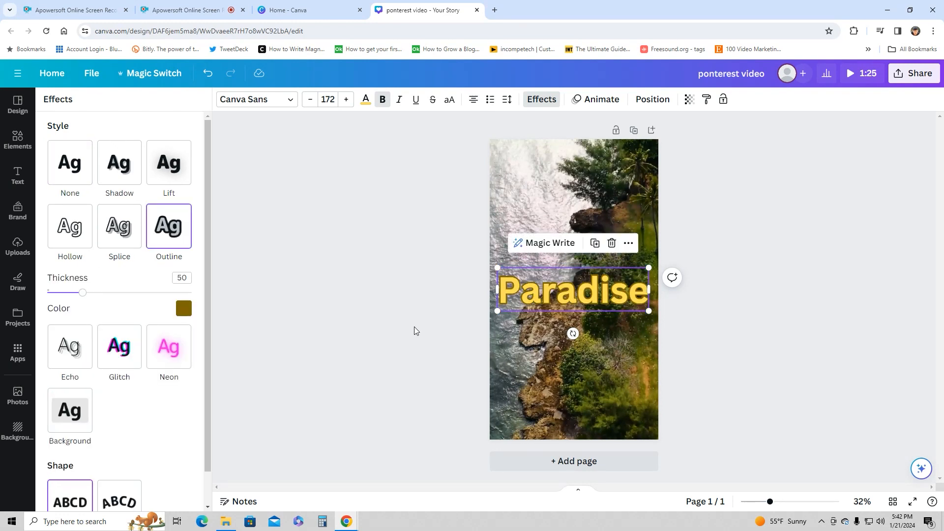
click(440, 317)
click(433, 261)
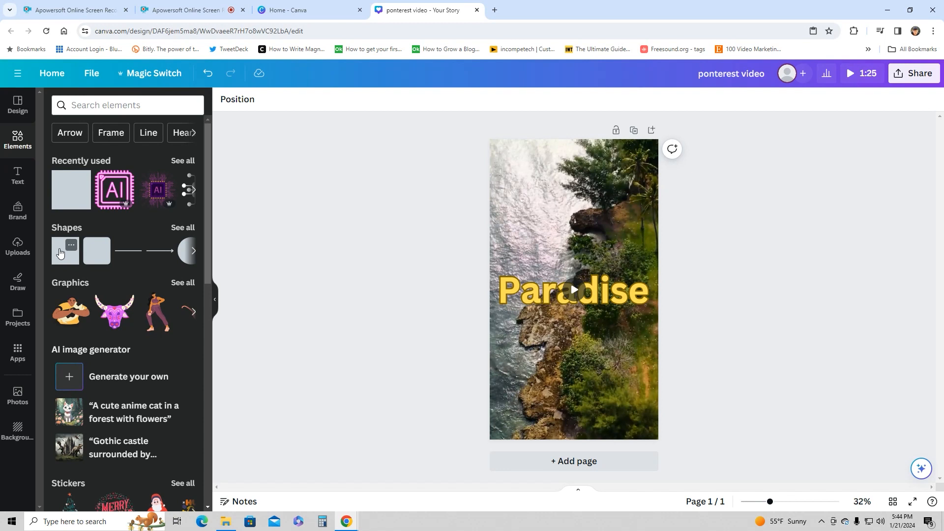
- Add a square shape just below the "Paradise" heading and fill it with black
click(60, 253)
drag(574, 287, 585, 336)
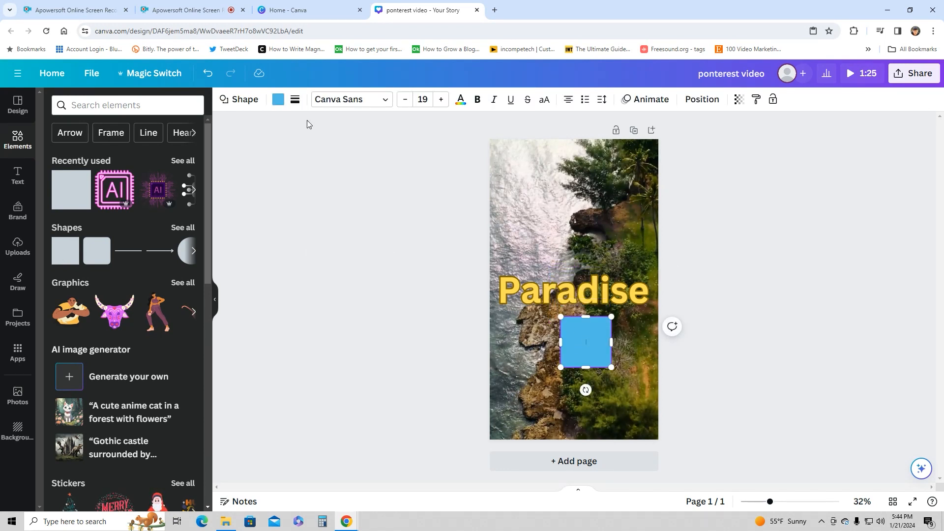
click(278, 99)
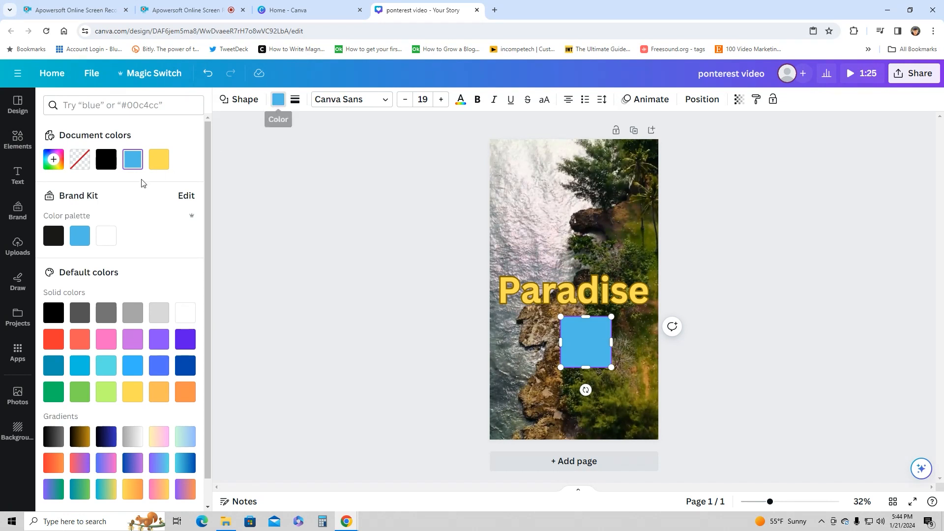
click(107, 159)
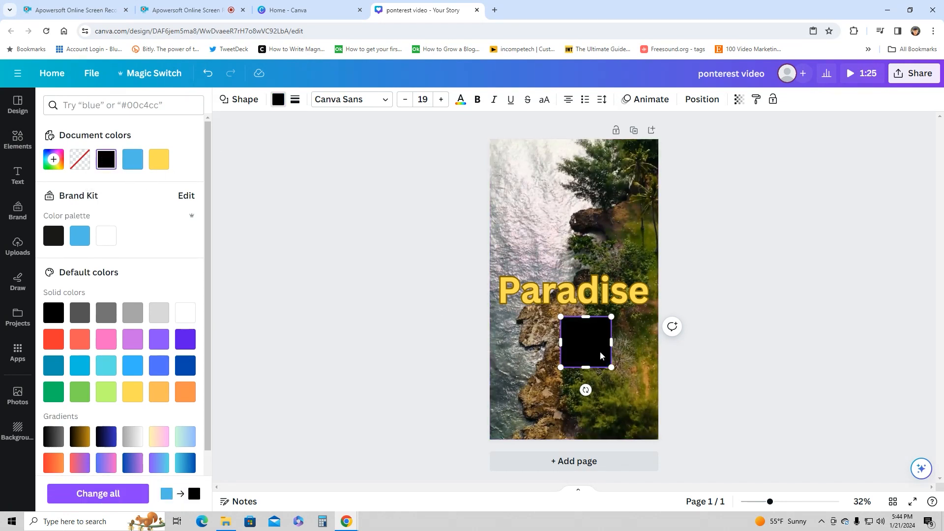
- Center the black square over the "Paradise" heading and send it one layer backward, behind the text
drag(591, 342, 580, 297)
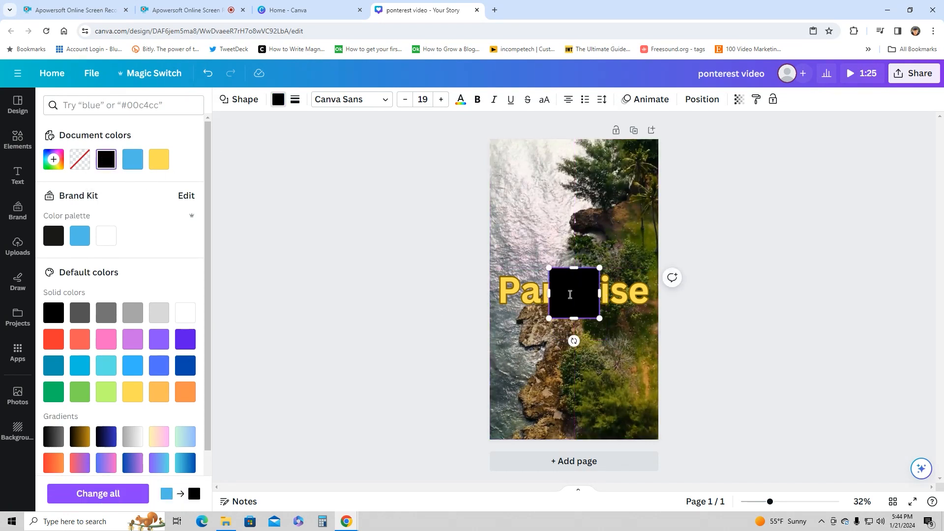
click(559, 349)
click(569, 289)
click(559, 299)
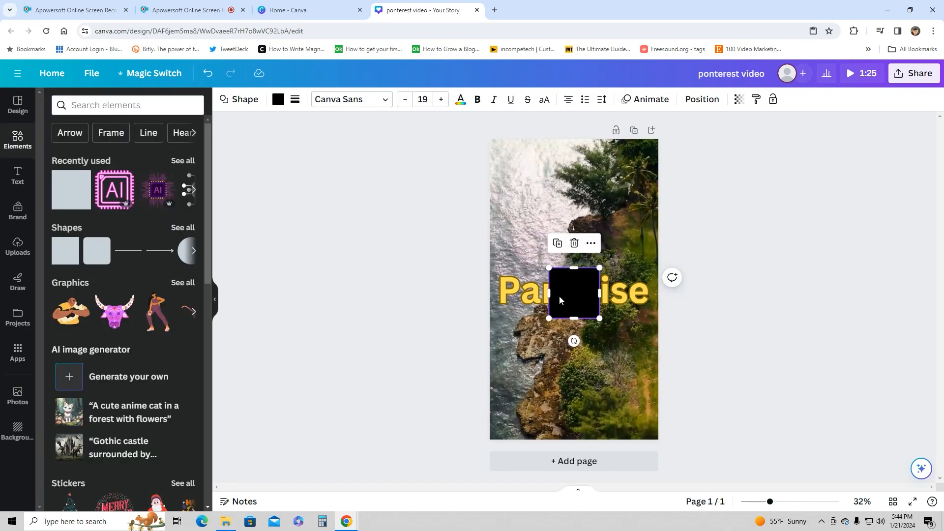
right_click(560, 297)
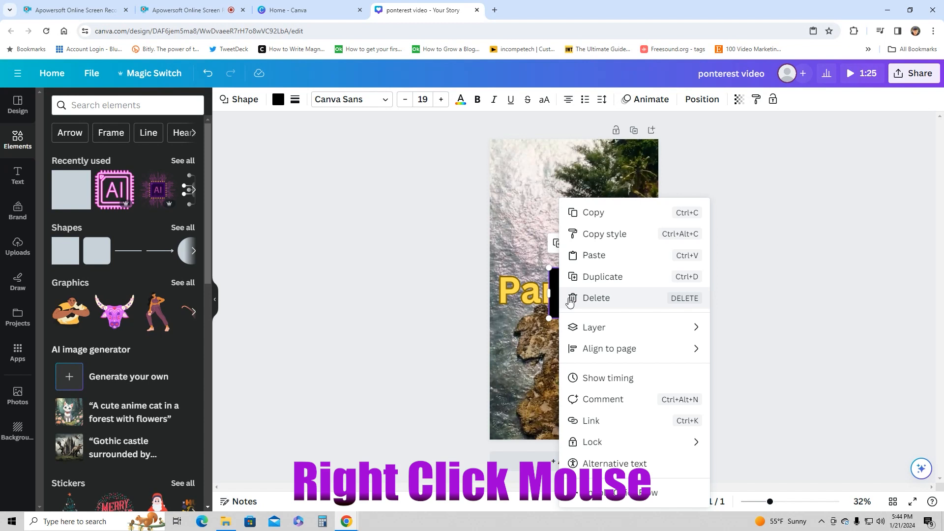
mouse_move(701, 334)
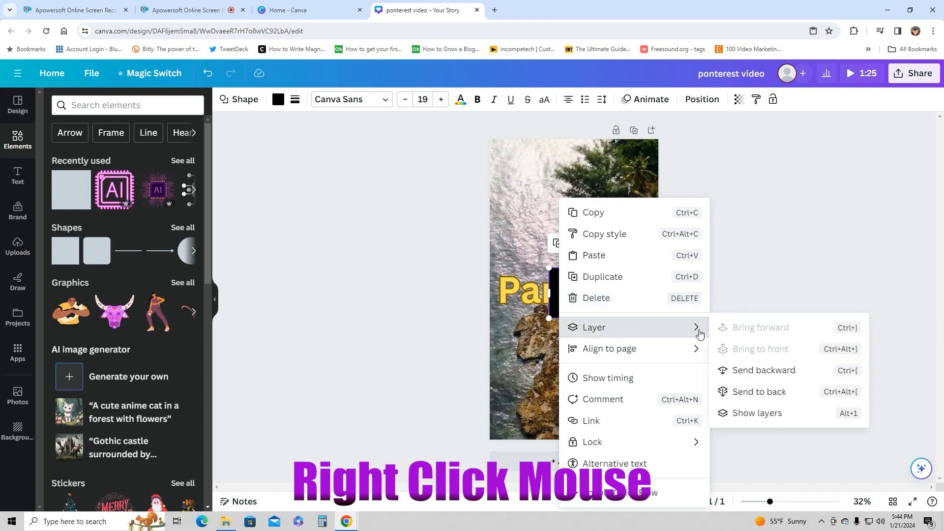
click(771, 372)
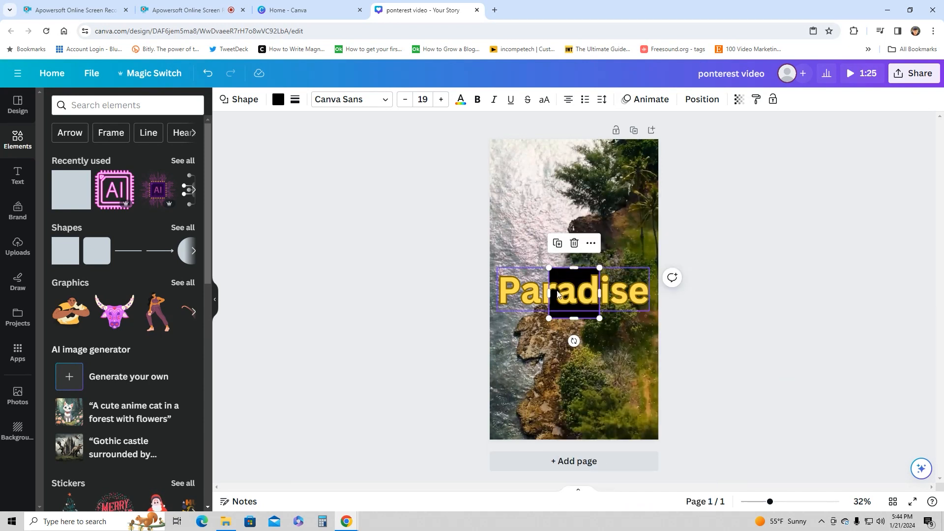
- Stretch the black square across the full page width as a band and set its transparency to 53
drag(549, 293, 490, 295)
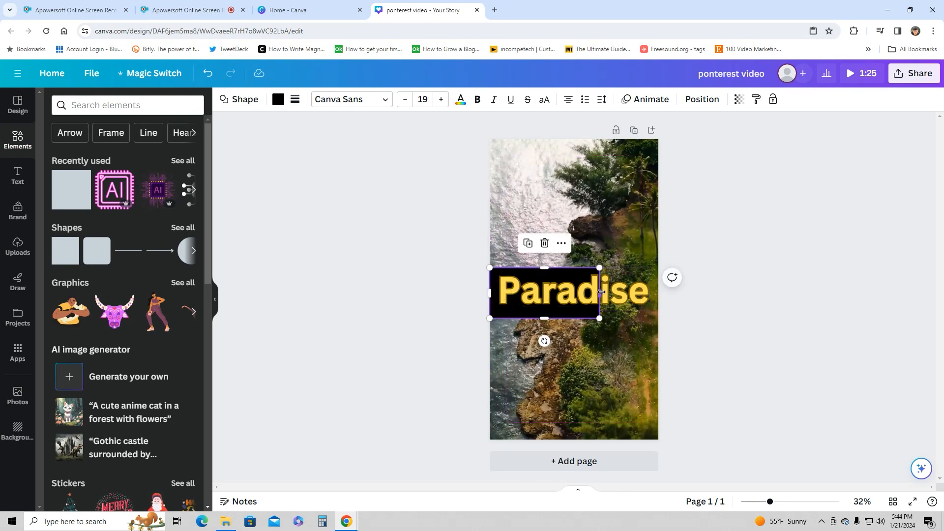
drag(603, 293, 659, 293)
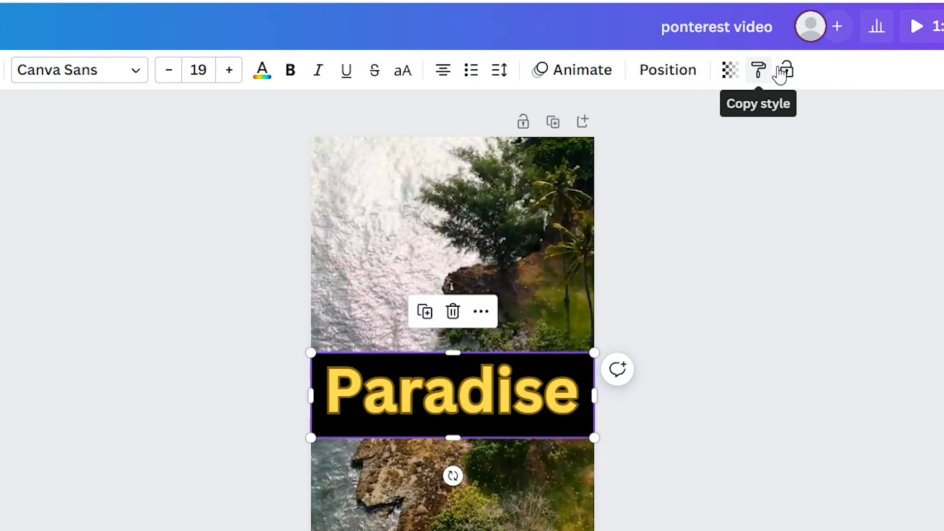
click(731, 72)
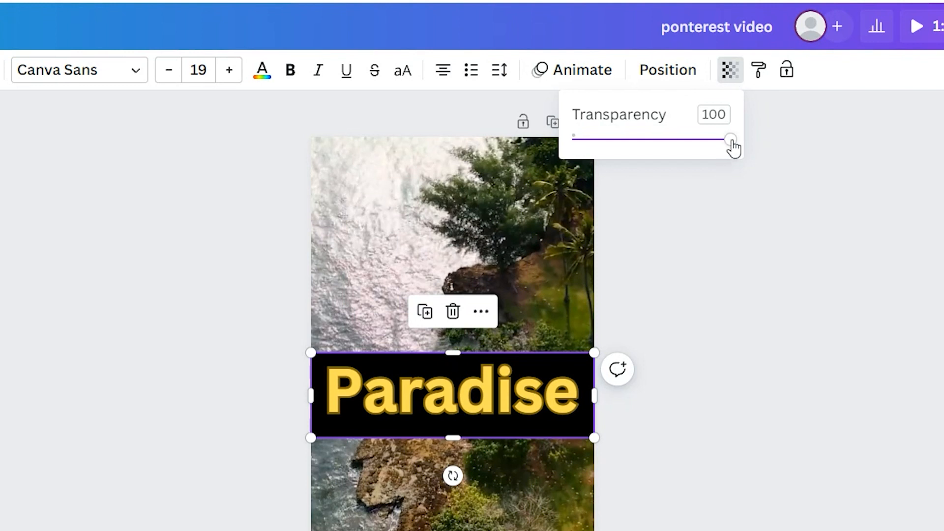
drag(732, 142, 658, 150)
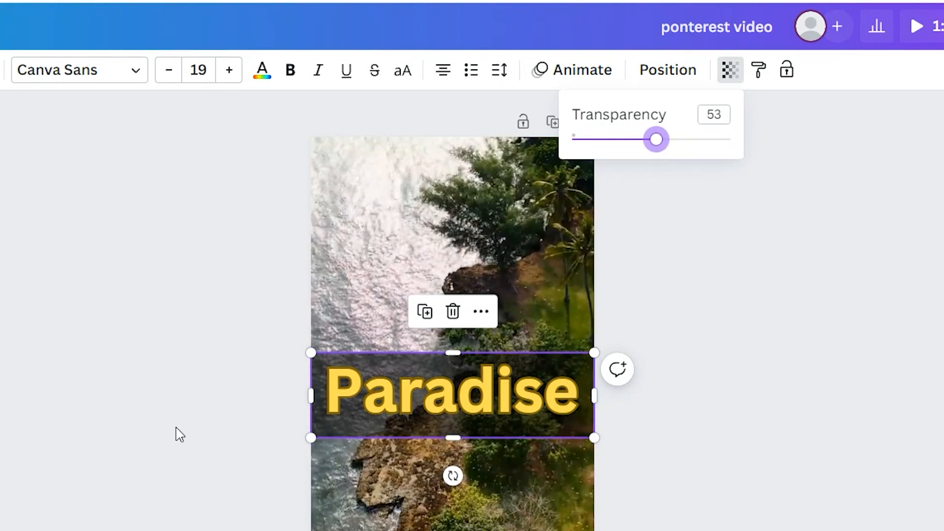
click(175, 428)
- Nudge the "Paradise" heading slightly to the right within the dark band
click(560, 292)
drag(559, 292, 562, 293)
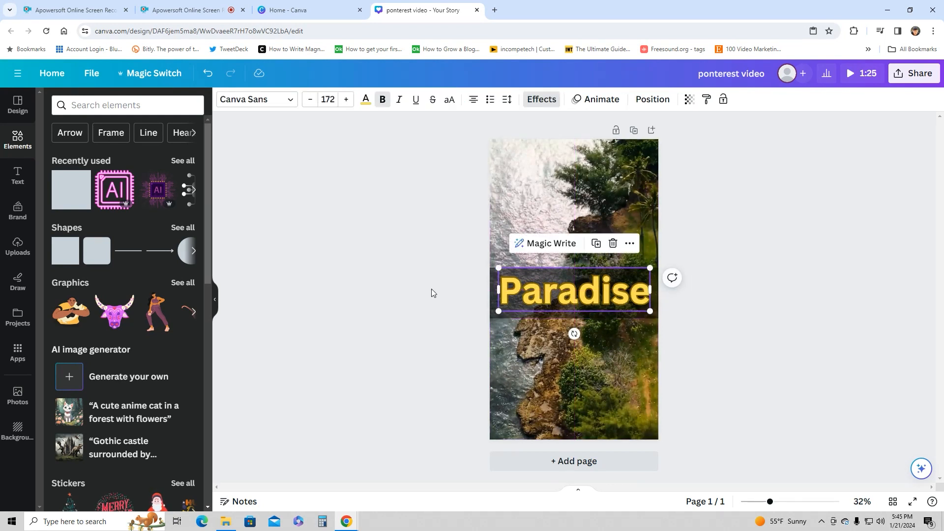
click(432, 288)
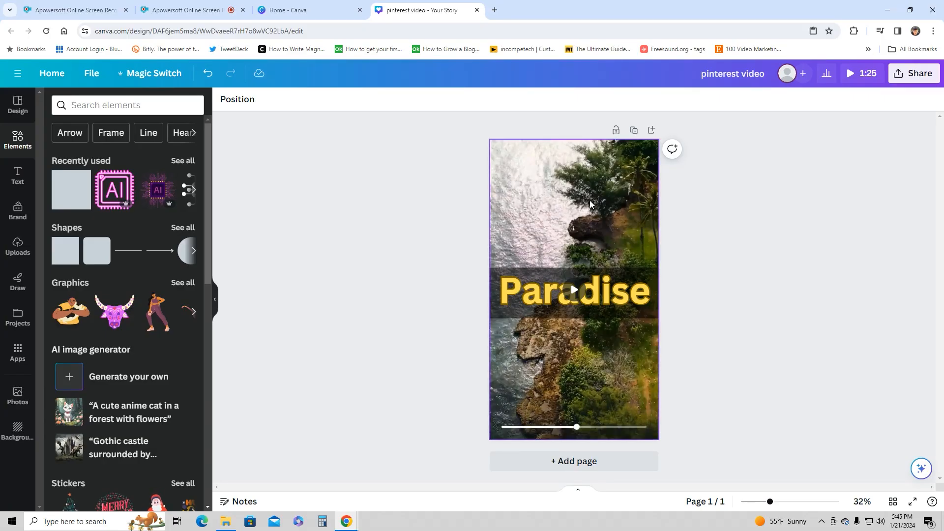
- Trim the coastline video to start at 13.0 s and end at 50.5 s
click(591, 204)
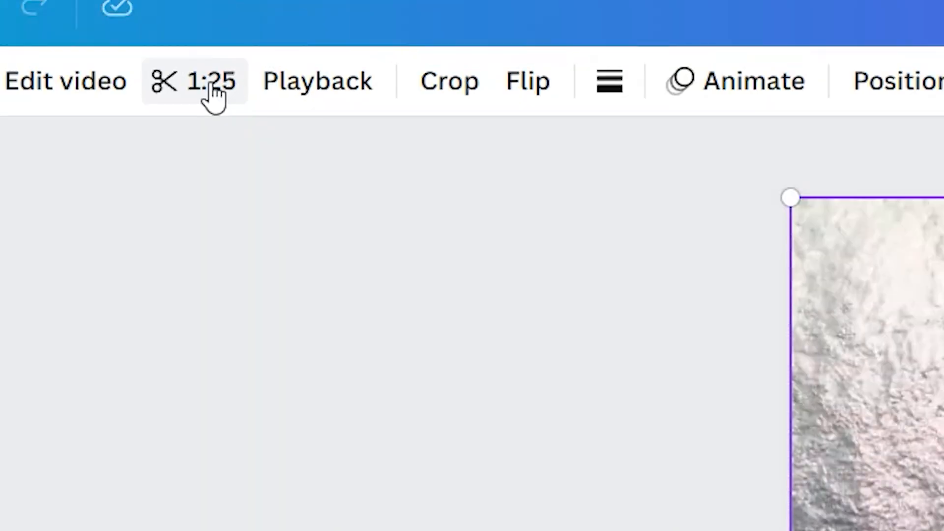
click(214, 96)
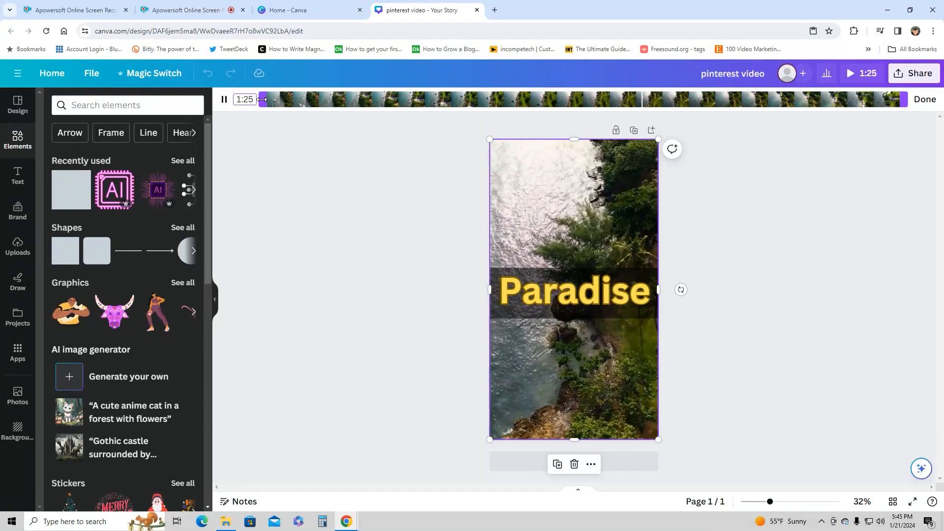
drag(262, 99, 358, 100)
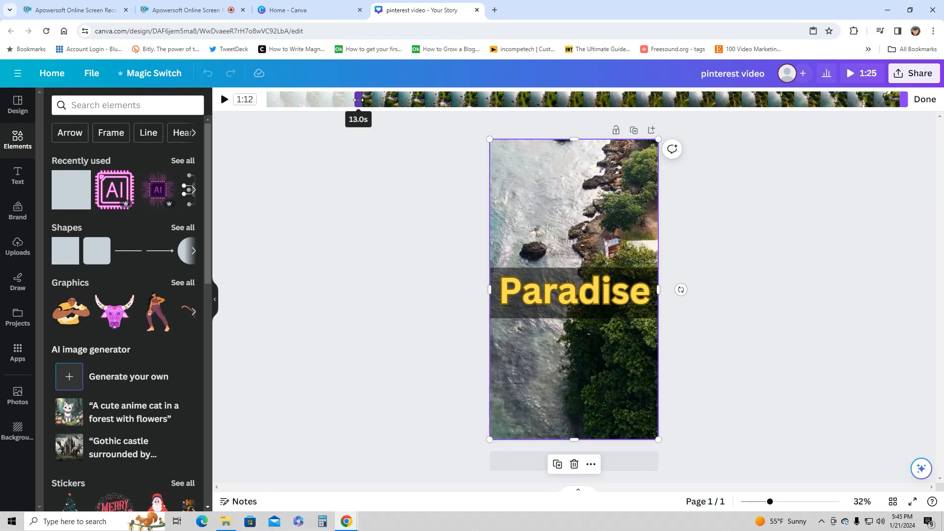
key(space)
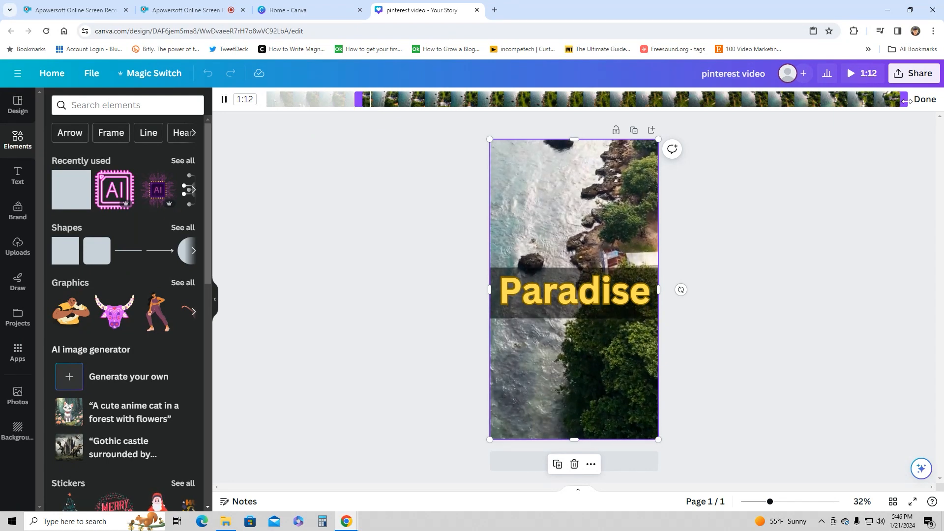
key(space)
drag(906, 101, 643, 101)
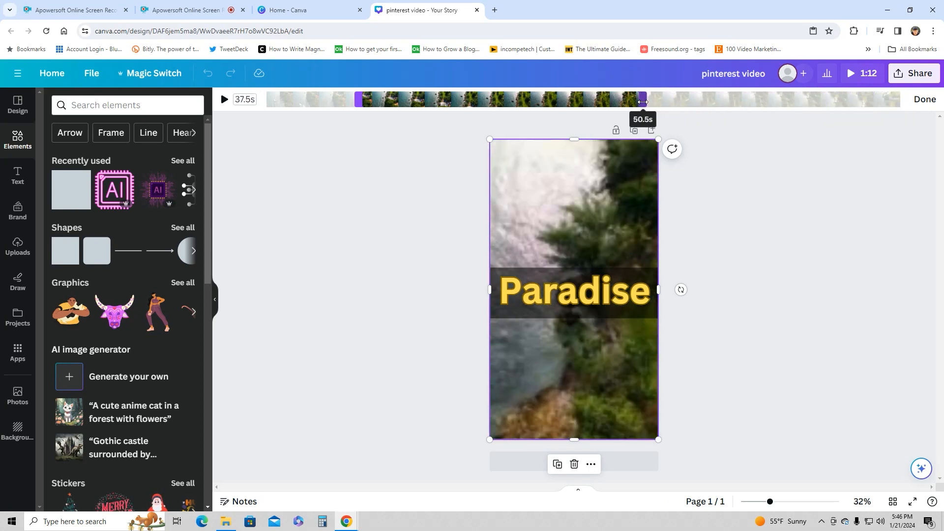
- Retrim the coastline video to start at the beginning of the footage and run for 30.7 s
key(space)
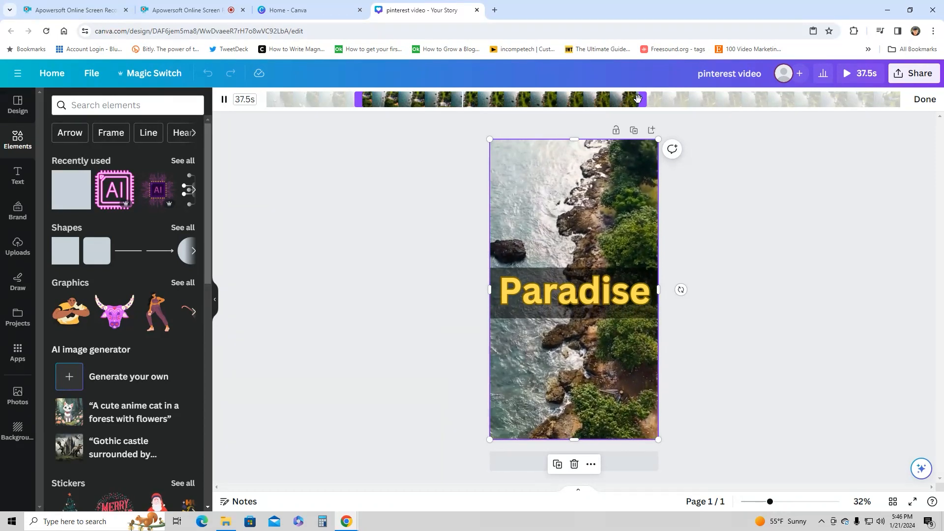
drag(645, 99, 496, 94)
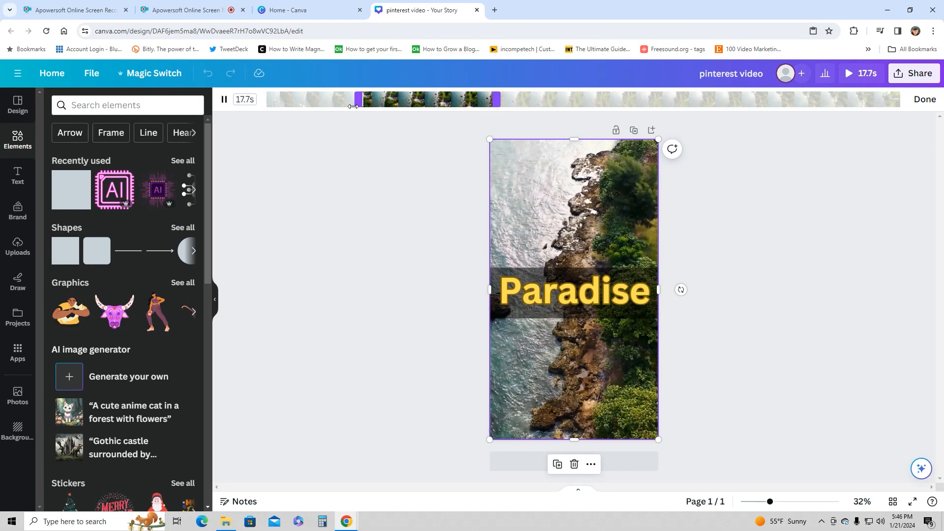
drag(353, 106, 249, 99)
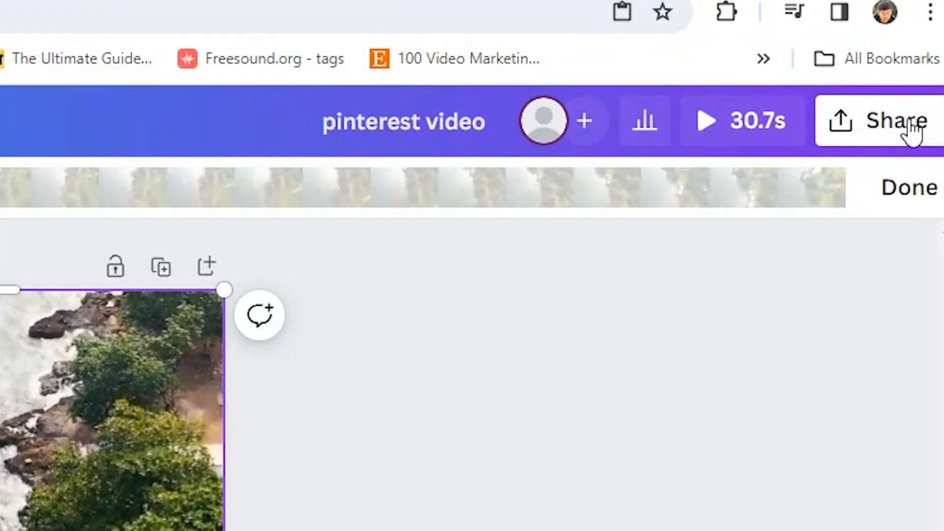
- Examine the design's download settings and the available social sharing destinations
click(913, 129)
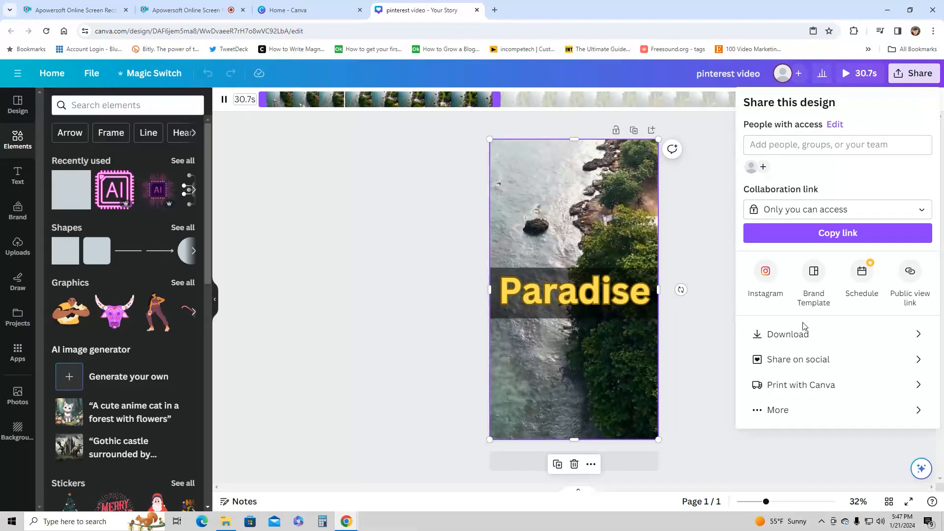
click(916, 336)
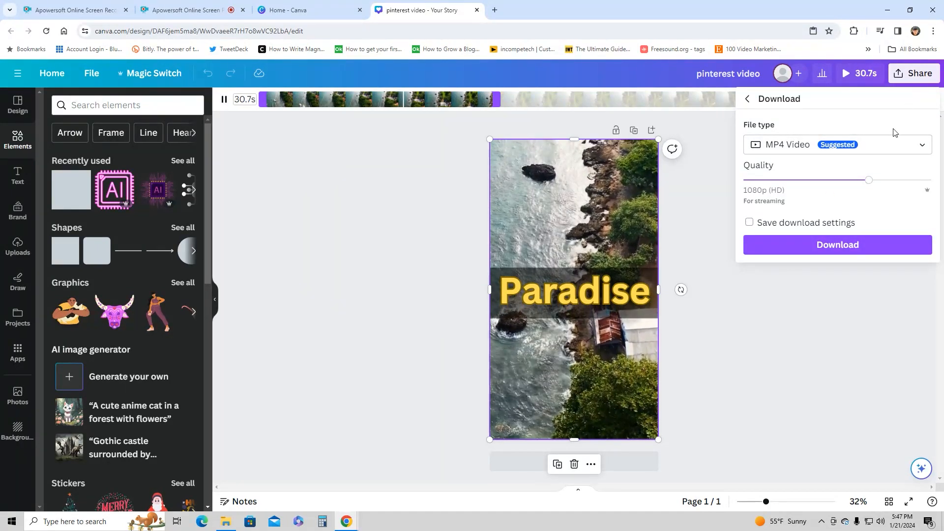
click(913, 77)
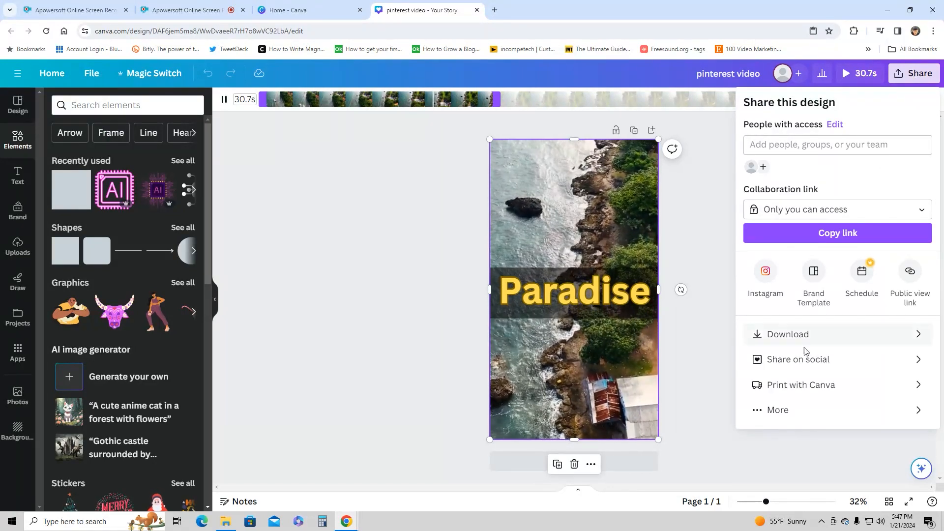
click(919, 360)
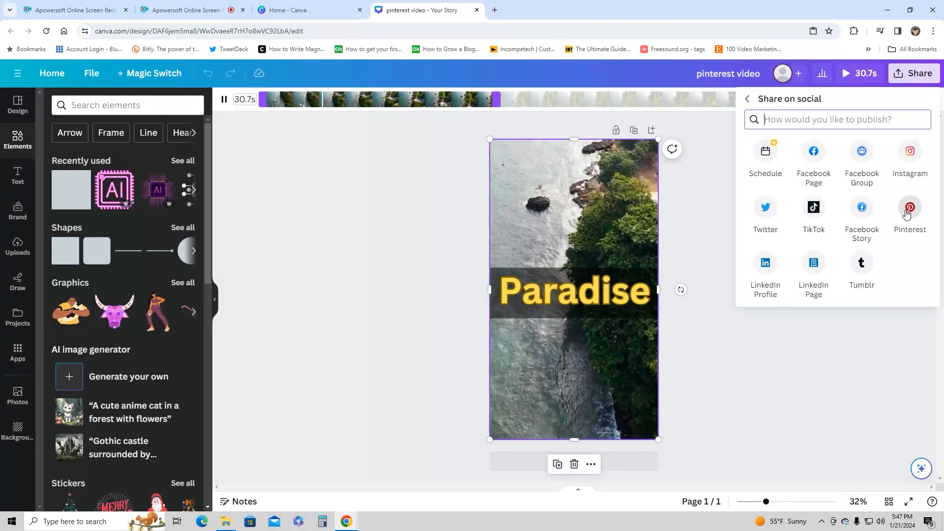
click(413, 283)
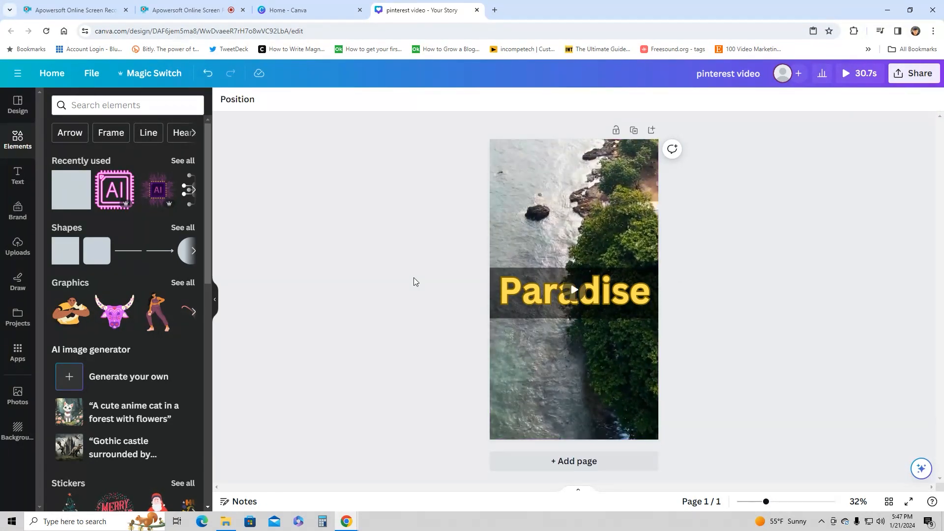